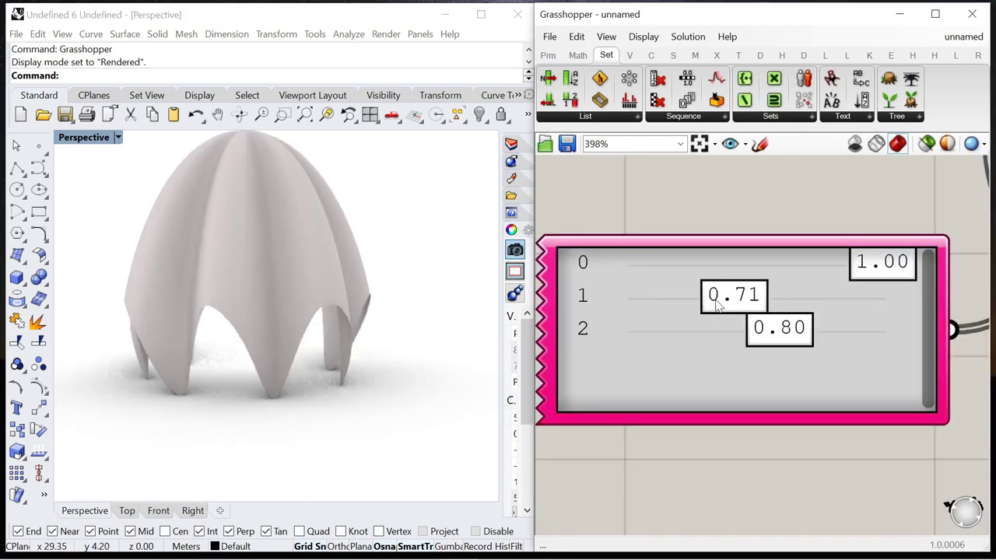
Lower the gene pool's second value to 0.70 and third value to 0.69 to reshape the dome's leg openings
{"action": "left_click_drag", "start_coordinate": [731, 300], "coordinate": [719, 300]}
{"action": "left_click_drag", "start_coordinate": [766, 339], "coordinate": [662, 340]}
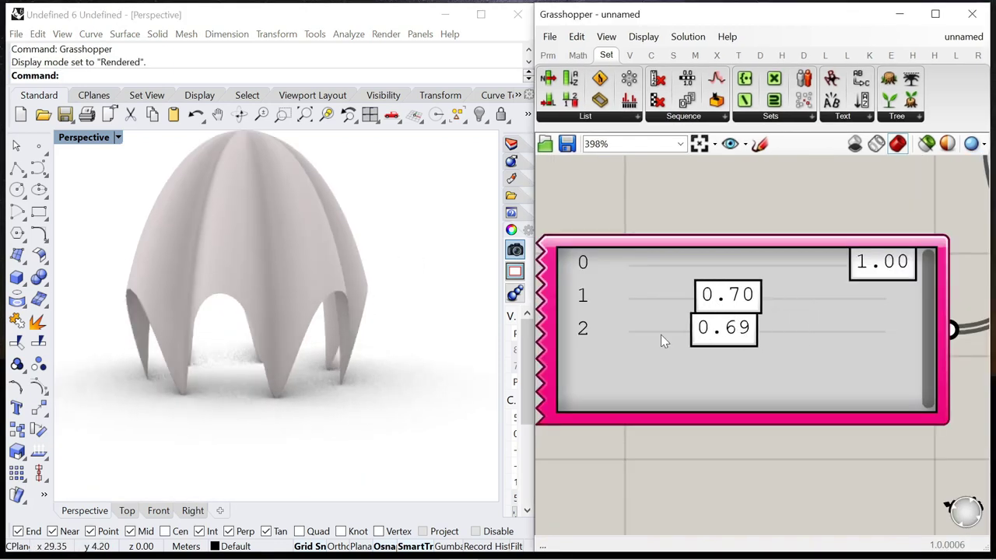
{"action": "right_click_drag", "start_coordinate": [330, 344], "coordinate": [182, 304]}
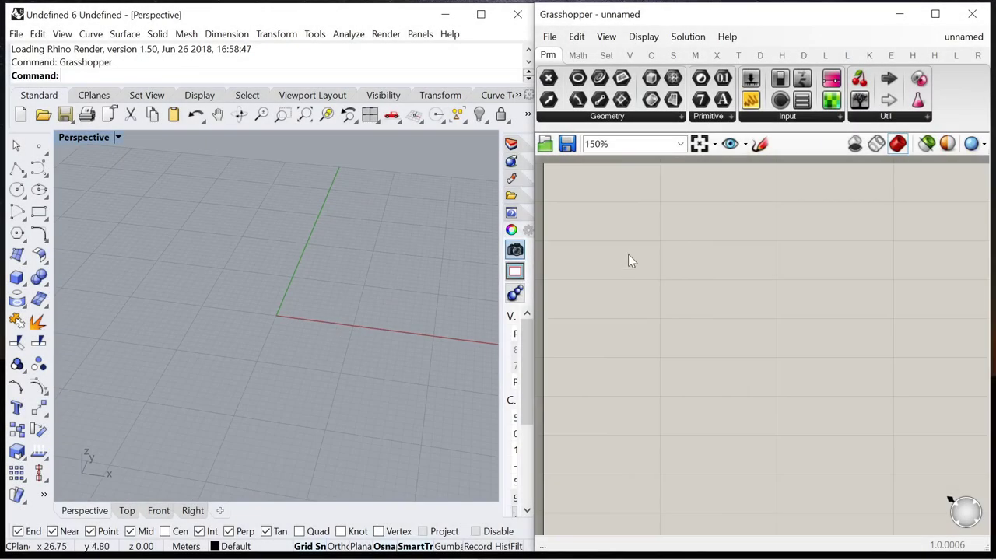
Place a Sphere component on the empty canvas
{"action": "scroll", "coordinate": [767, 337], "scroll_direction": "down", "scroll_amount": 3}
{"action": "scroll", "coordinate": [677, 320], "scroll_direction": "up", "scroll_amount": 5}
{"action": "double_click", "coordinate": [677, 316]}
{"action": "type", "text": "sphere"}
{"action": "left_click", "coordinate": [658, 295]}
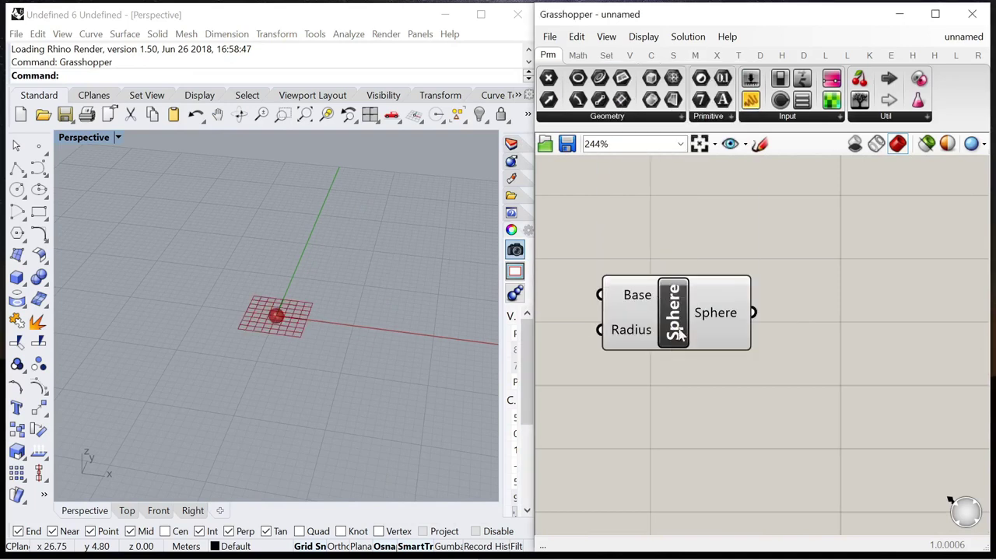
{"action": "scroll", "coordinate": [665, 342], "scroll_direction": "down", "scroll_amount": 2}
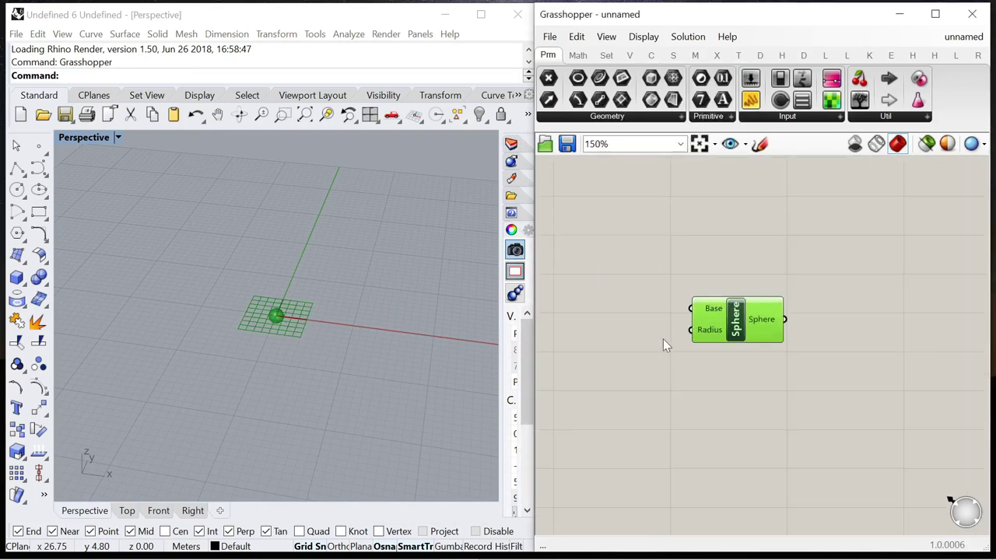
Add a number slider ranging from 0 to 10, connect it to the Sphere's Radius input and set it to 7
{"action": "double_click", "coordinate": [596, 385]}
{"action": "type", "text": "0<10"}
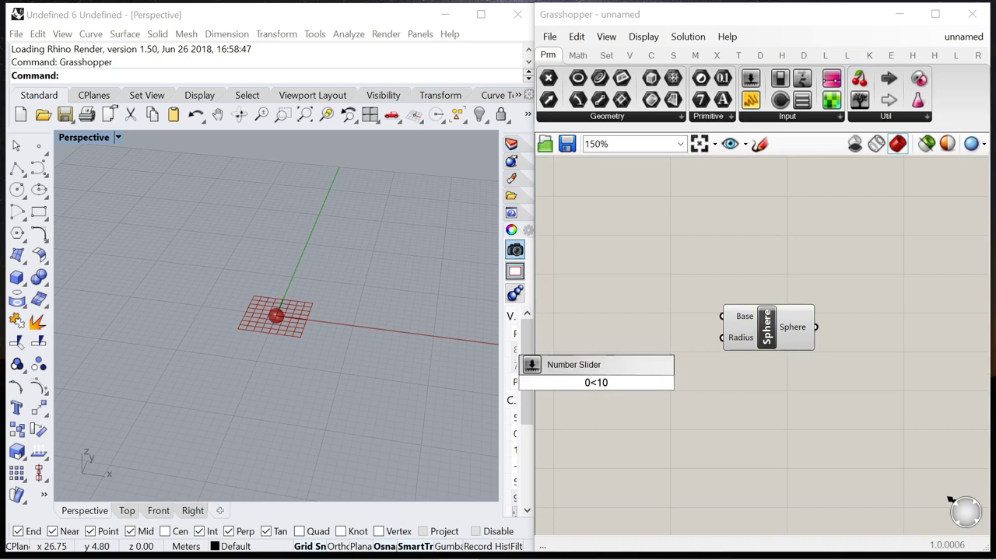
{"action": "key", "text": "Return"}
{"action": "left_click_drag", "start_coordinate": [566, 383], "coordinate": [674, 336]}
{"action": "scroll", "coordinate": [654, 348], "scroll_direction": "up", "scroll_amount": 3}
{"action": "scroll", "coordinate": [676, 320], "scroll_direction": "down", "scroll_amount": 3}
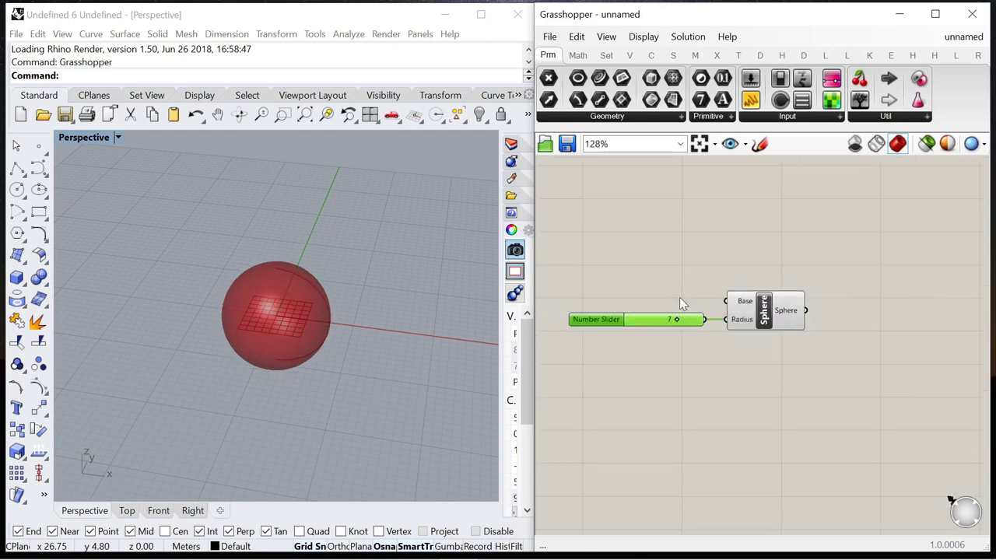
Add a YZ Plane component, connect it to the Sphere's Base input and turn off the plane's preview
{"action": "double_click", "coordinate": [647, 264]}
{"action": "type", "text": "yz"}
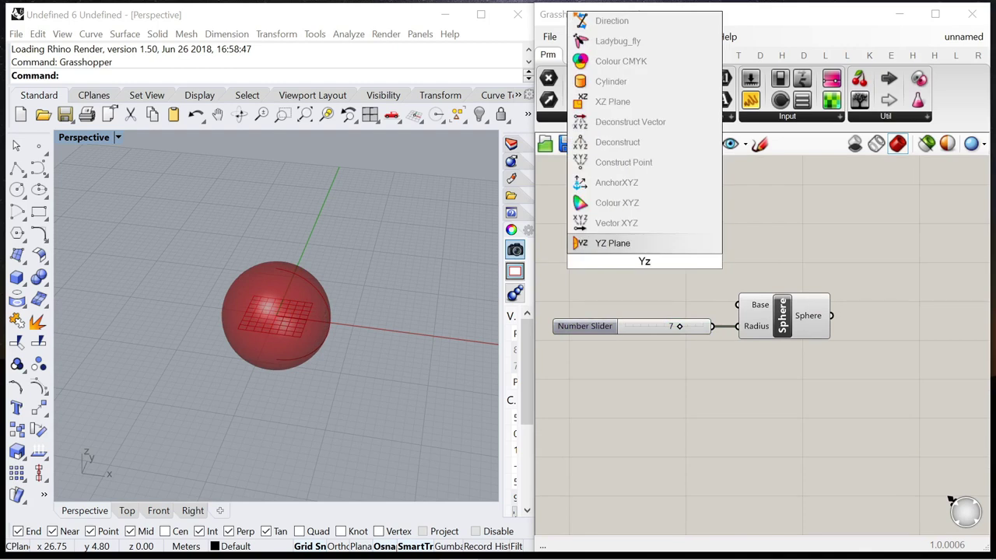
{"action": "key", "text": "Return"}
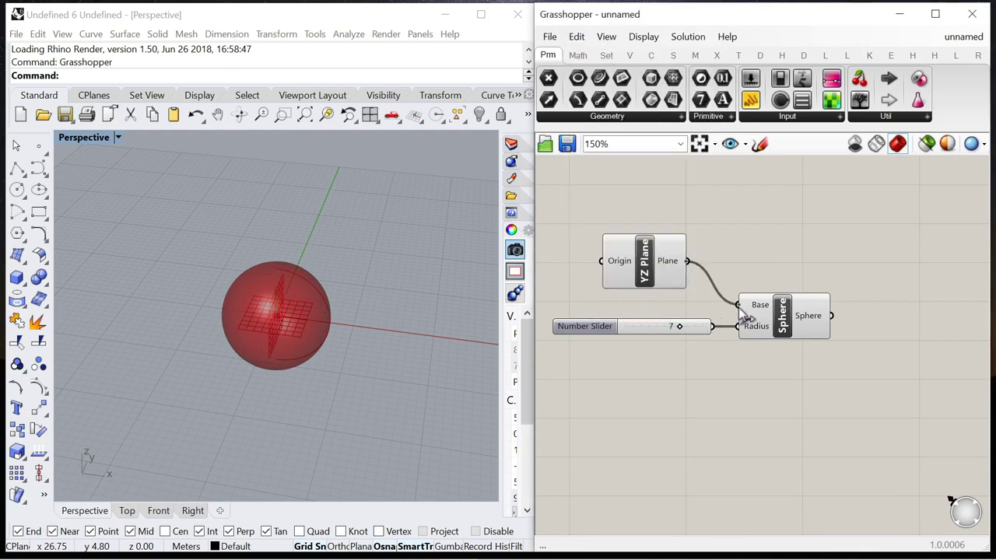
{"action": "right_click_drag", "start_coordinate": [288, 334], "coordinate": [166, 309]}
{"action": "left_click", "coordinate": [658, 278]}
{"action": "right_click", "coordinate": [702, 198]}
{"action": "left_click", "coordinate": [749, 219]}
Add an Isotrim component and connect the Sphere output to its Surface input
{"action": "scroll", "coordinate": [794, 249], "scroll_direction": "down", "scroll_amount": 1}
{"action": "double_click", "coordinate": [803, 303]}
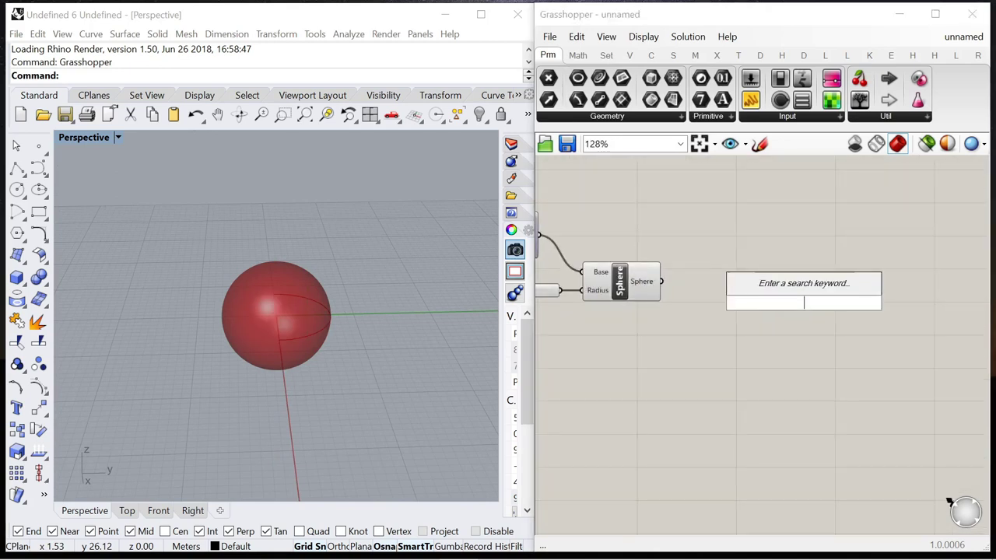
{"action": "type", "text": "isotrim"}
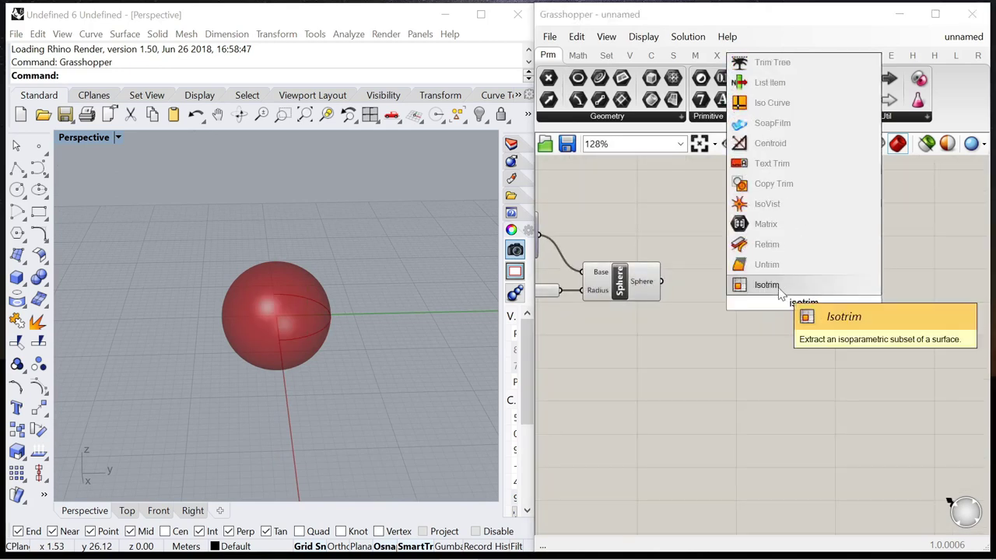
{"action": "key", "text": "Return"}
{"action": "left_click_drag", "start_coordinate": [731, 298], "coordinate": [869, 296]}
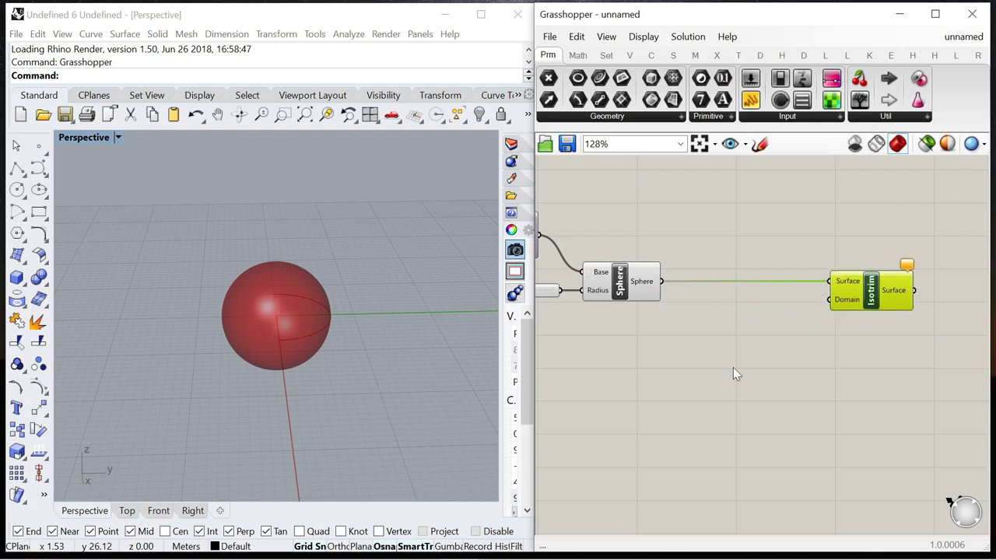
Add a Divide Domain² component, feeding it the Sphere as Domain and passing its Segments to Isotrim's Domain input
{"action": "double_click", "coordinate": [733, 367]}
{"action": "type", "text": "divide"}
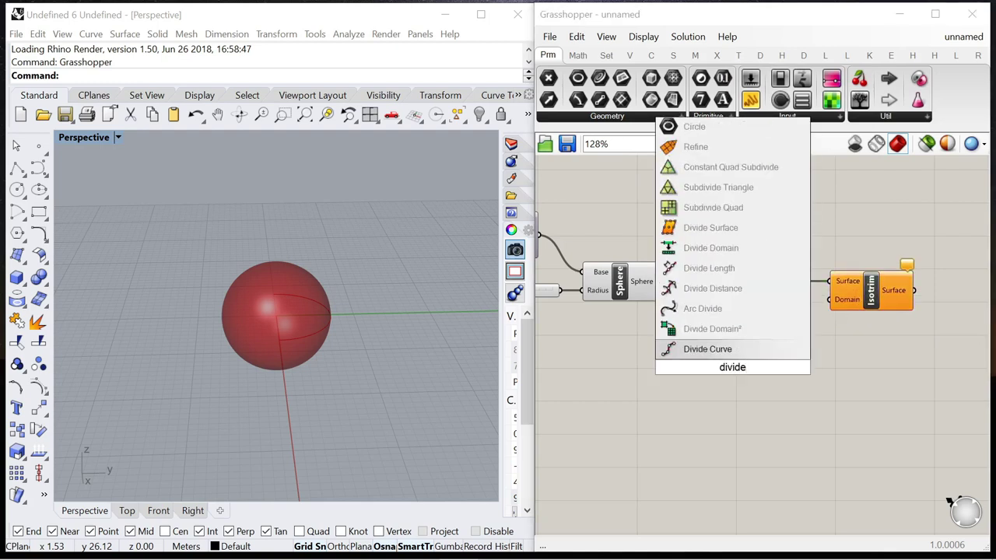
{"action": "left_click", "coordinate": [709, 329]}
{"action": "left_click_drag", "start_coordinate": [683, 347], "coordinate": [686, 345]}
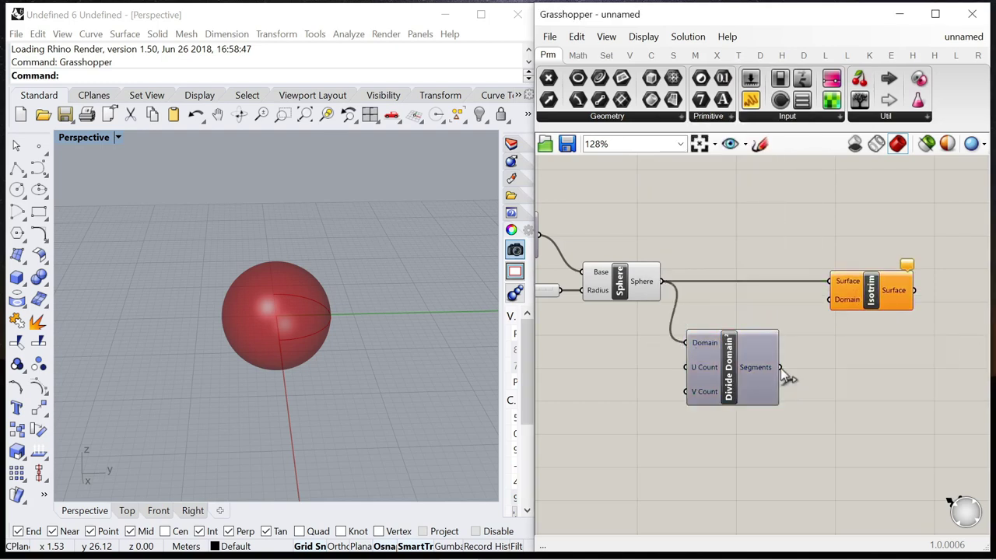
{"action": "left_click_drag", "start_coordinate": [729, 370], "coordinate": [750, 350]}
{"action": "left_click", "coordinate": [641, 394]}
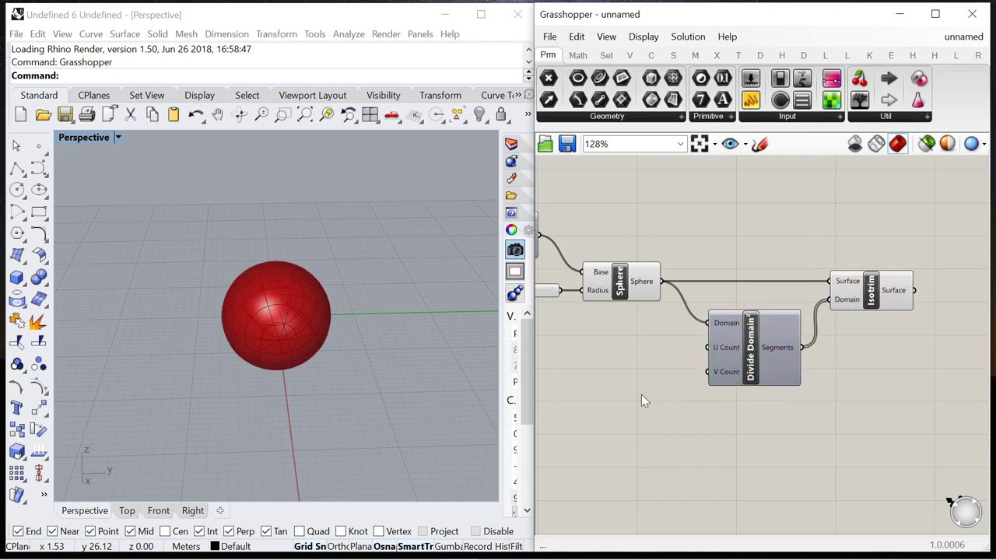
Add a number slider ranging from 0 to 2 and connect it to the U Count input of Divide Domain²
{"action": "double_click", "coordinate": [640, 395]}
{"action": "type", "text": "0<"}
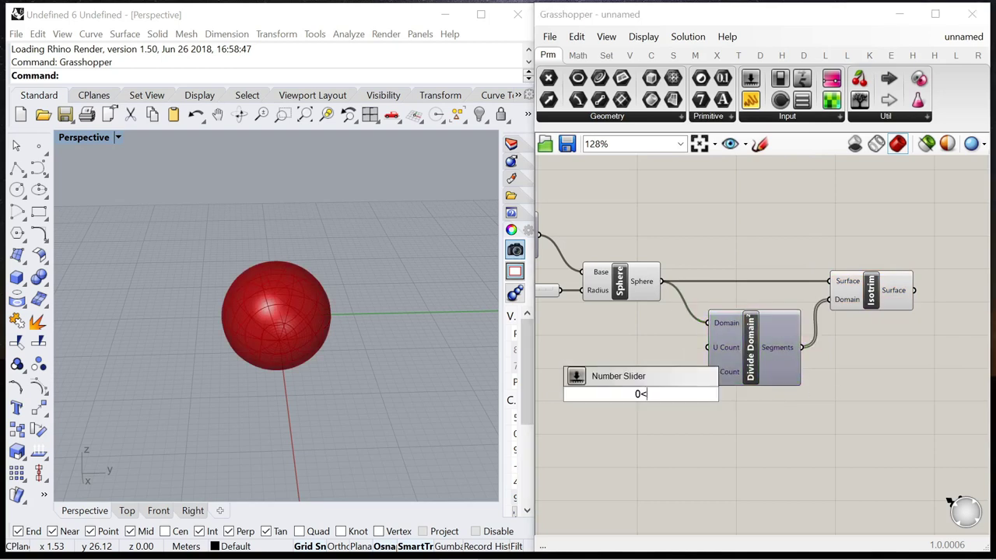
{"action": "key", "text": "Return"}
{"action": "left_click_drag", "start_coordinate": [596, 393], "coordinate": [569, 354]}
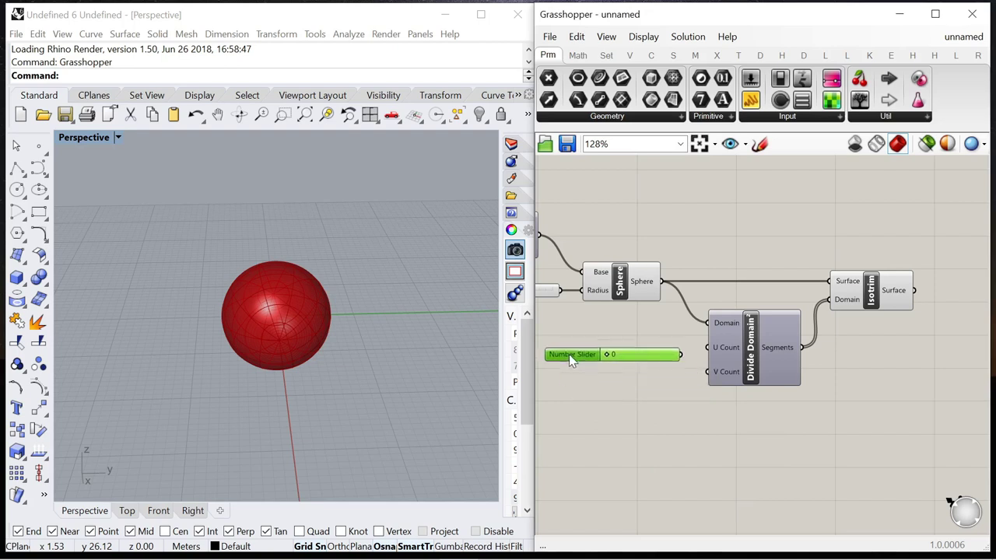
{"action": "scroll", "coordinate": [671, 351], "scroll_direction": "up", "scroll_amount": 2}
{"action": "left_click_drag", "start_coordinate": [682, 348], "coordinate": [722, 345]}
{"action": "scroll", "coordinate": [720, 348], "scroll_direction": "down", "scroll_amount": 1}
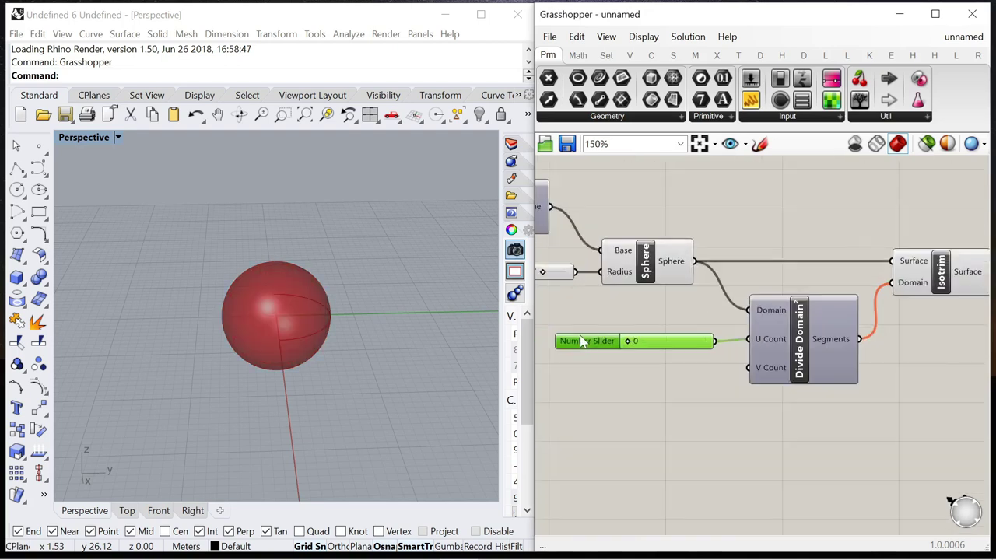
Duplicate the slider, connect the copy to V Count, and set both the U and V counts to 1
{"action": "left_click_drag", "start_coordinate": [578, 343], "coordinate": [578, 374], "text": "alt"}
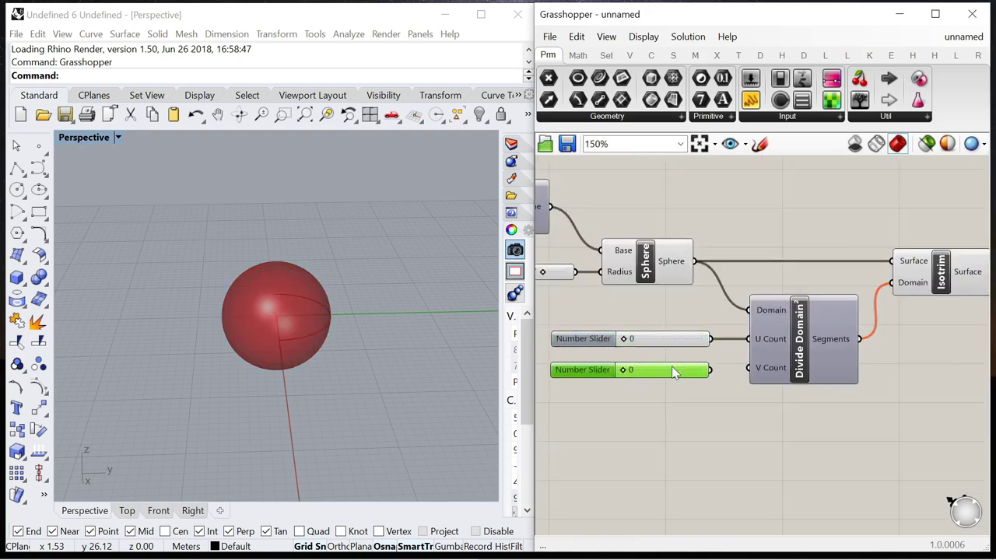
{"action": "left_click_drag", "start_coordinate": [709, 369], "coordinate": [748, 368]}
{"action": "scroll", "coordinate": [606, 350], "scroll_direction": "up", "scroll_amount": 3}
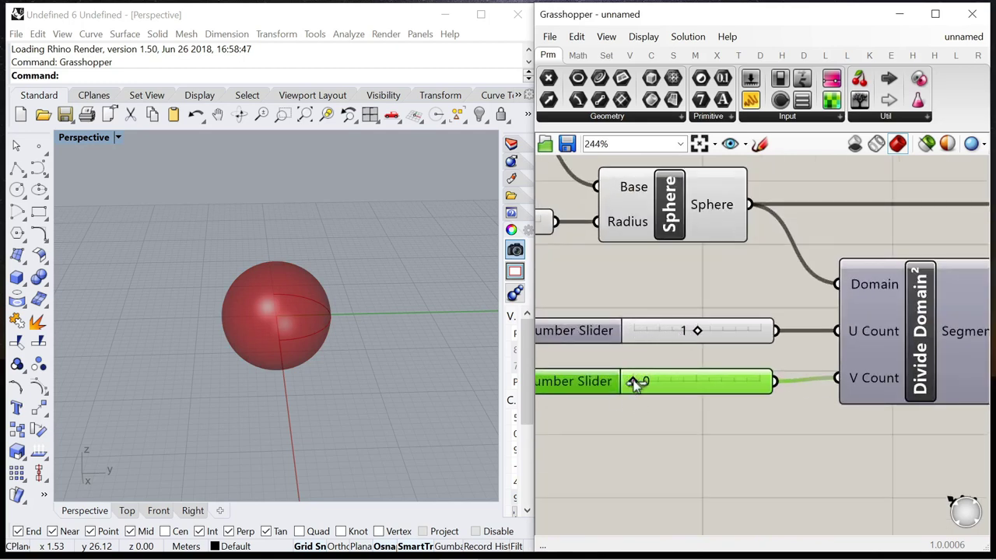
{"action": "left_click_drag", "start_coordinate": [635, 382], "coordinate": [693, 382]}
Turn off the Sphere component's preview and set the U Count slider to 2
{"action": "scroll", "coordinate": [683, 336], "scroll_direction": "down", "scroll_amount": 5}
{"action": "right_click", "coordinate": [699, 247]}
{"action": "left_click", "coordinate": [727, 254]}
{"action": "scroll", "coordinate": [623, 376], "scroll_direction": "up", "scroll_amount": 6}
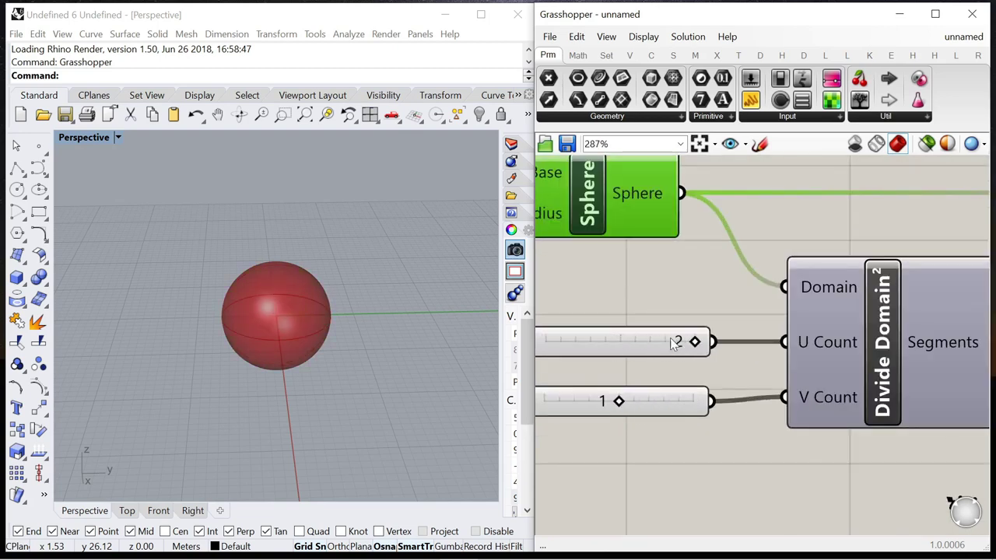
{"action": "scroll", "coordinate": [619, 308], "scroll_direction": "down", "scroll_amount": 5}
{"action": "left_click", "coordinate": [813, 269]}
{"action": "left_click", "coordinate": [739, 280]}
Add a List Item component and connect Isotrim's Surface output to its List input
{"action": "scroll", "coordinate": [716, 280], "scroll_direction": "down", "scroll_amount": 4}
{"action": "scroll", "coordinate": [809, 292], "scroll_direction": "up", "scroll_amount": 4}
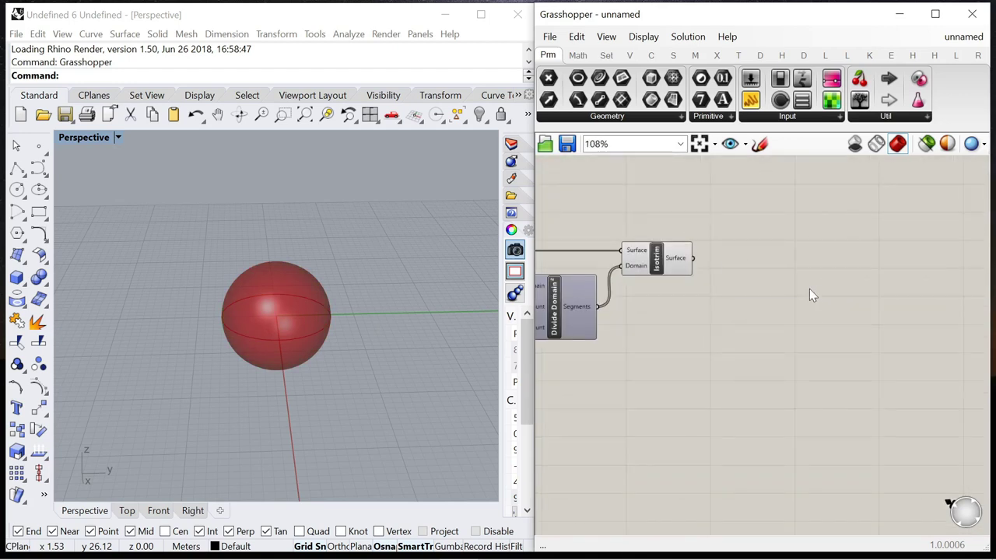
{"action": "double_click", "coordinate": [809, 294]}
{"action": "type", "text": "list"}
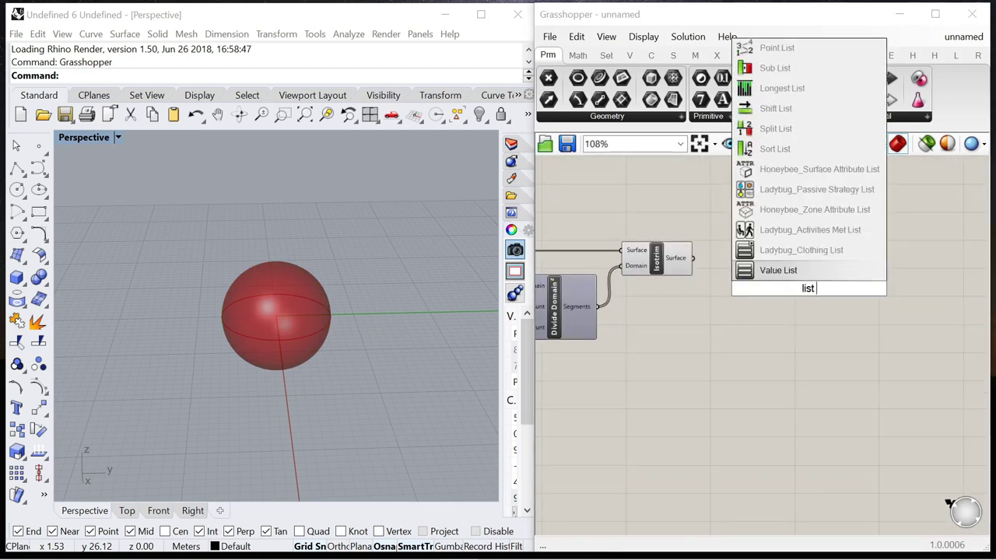
{"action": "type", "text": " item"}
{"action": "key", "text": "Return"}
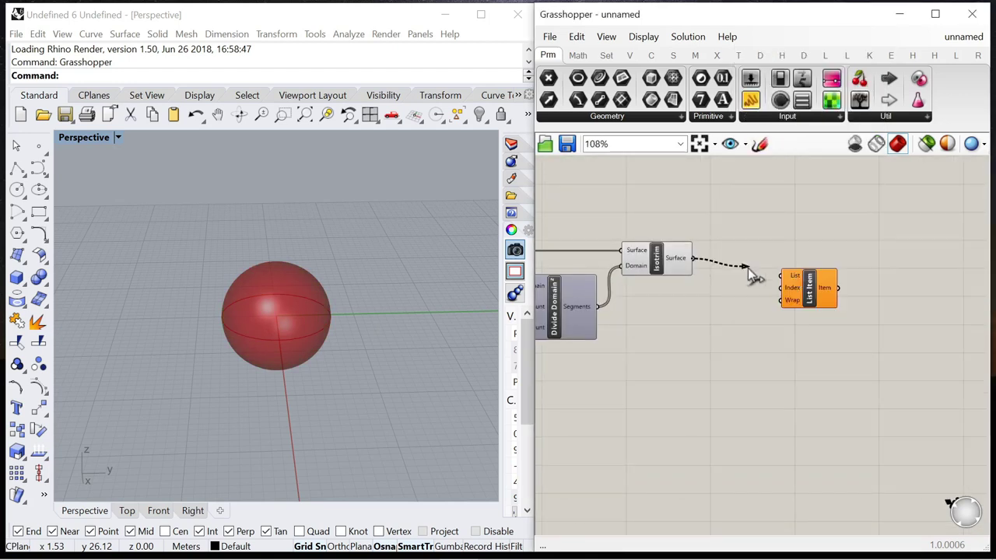
{"action": "left_click_drag", "start_coordinate": [748, 268], "coordinate": [770, 272]}
Turn off the Isotrim component's preview so that only the surface picked by List Item is displayed
{"action": "left_click", "coordinate": [816, 302]}
{"action": "right_click", "coordinate": [671, 200]}
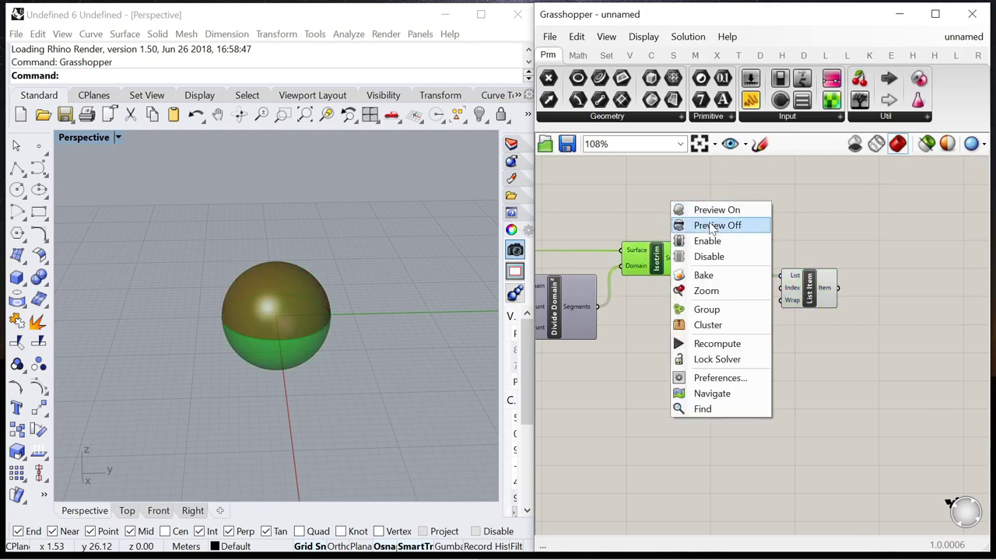
{"action": "left_click", "coordinate": [716, 222]}
{"action": "scroll", "coordinate": [792, 289], "scroll_direction": "up", "scroll_amount": 4}
{"action": "left_click", "coordinate": [792, 289]}
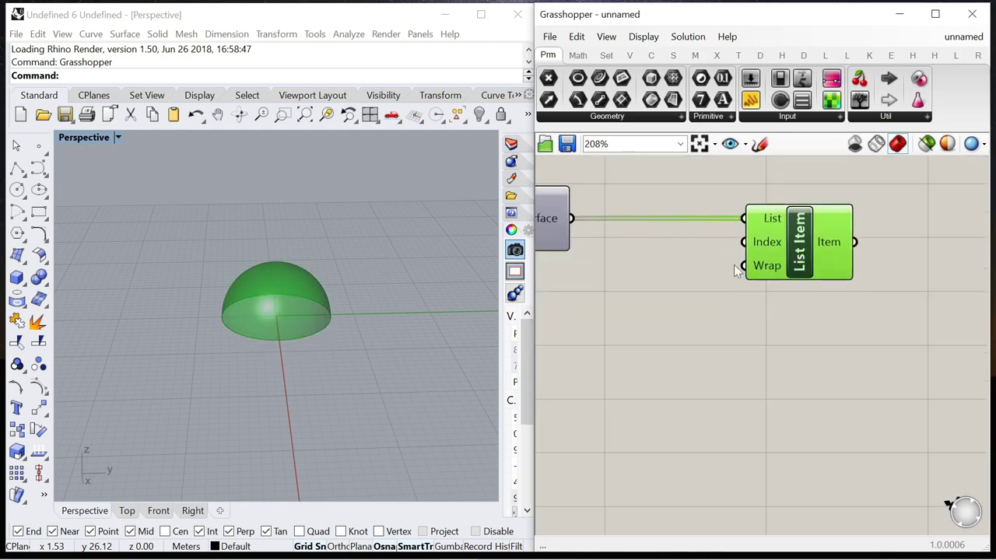
Add a Scale NU component and connect the List Item output to its Geometry input
{"action": "scroll", "coordinate": [830, 282], "scroll_direction": "down", "scroll_amount": 2}
{"action": "double_click", "coordinate": [830, 282]}
{"action": "type", "text": "scale"}
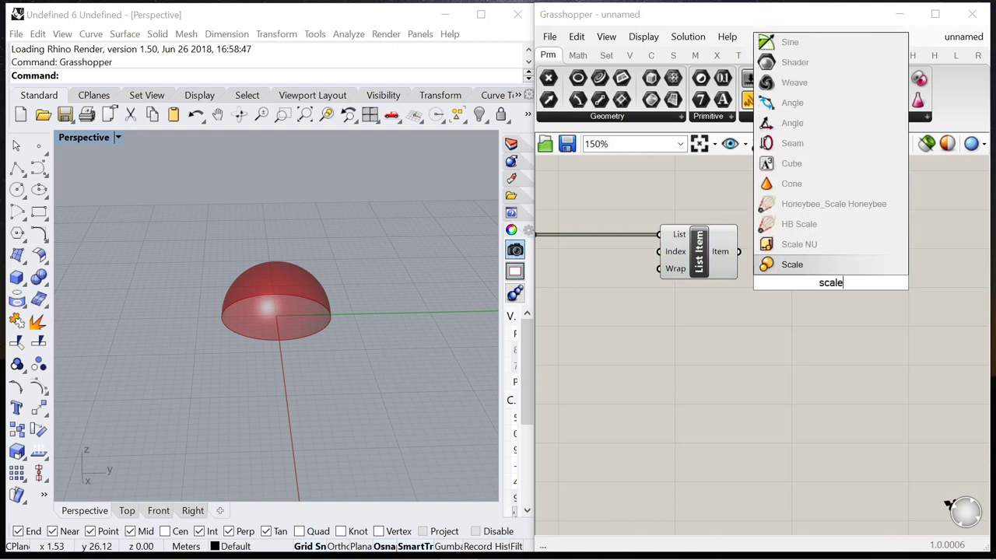
{"action": "left_click", "coordinate": [797, 245]}
{"action": "scroll", "coordinate": [725, 287], "scroll_direction": "down", "scroll_amount": 2}
{"action": "left_click_drag", "start_coordinate": [725, 287], "coordinate": [795, 282]}
Add a number slider ranging from 1 to 3.0, connect it to Scale NU's Scale Z input and set it to 3.0
{"action": "left_click", "coordinate": [733, 317]}
{"action": "double_click", "coordinate": [733, 318]}
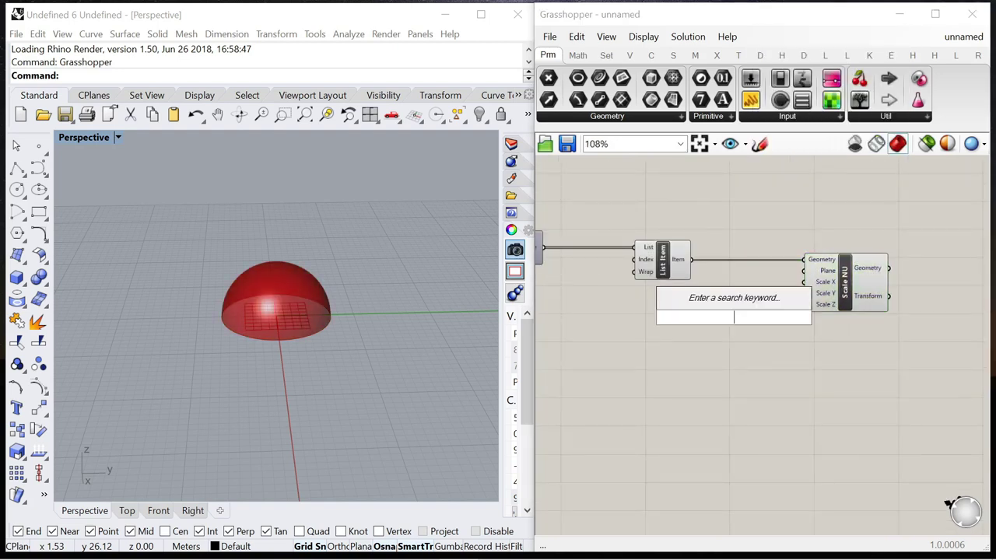
{"action": "type", "text": "1<3"}
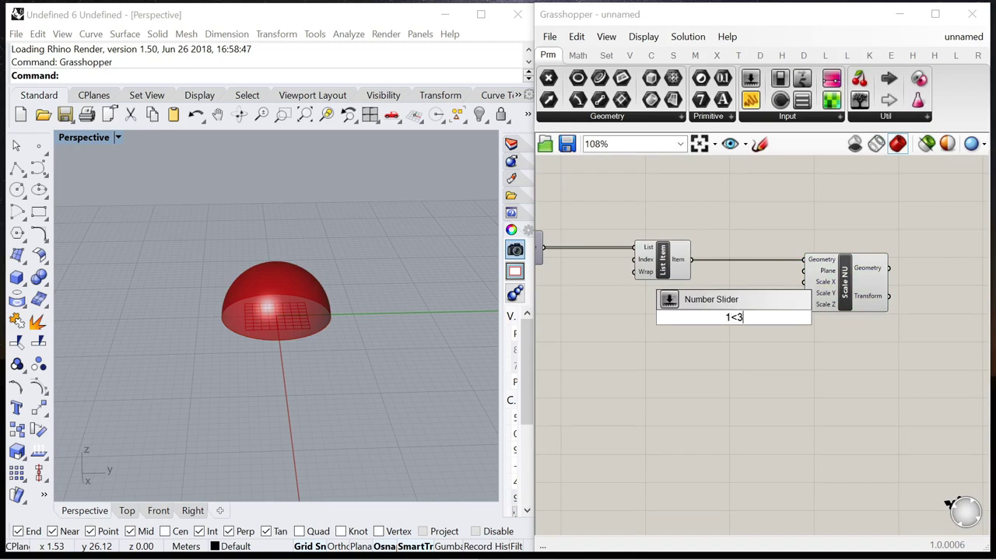
{"action": "type", "text": ".0"}
{"action": "key", "text": "Return"}
{"action": "scroll", "coordinate": [757, 315], "scroll_direction": "up", "scroll_amount": 3}
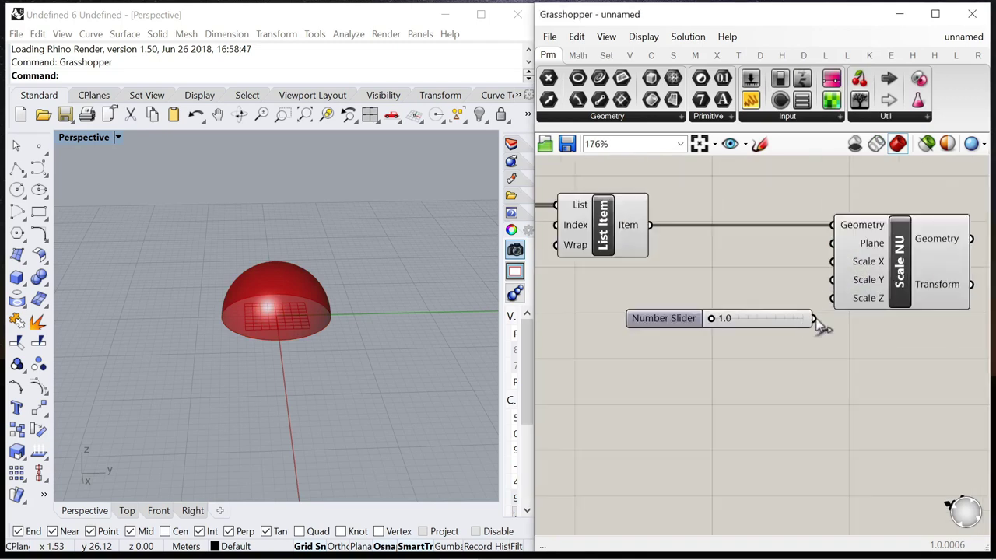
{"action": "left_click_drag", "start_coordinate": [695, 319], "coordinate": [763, 310]}
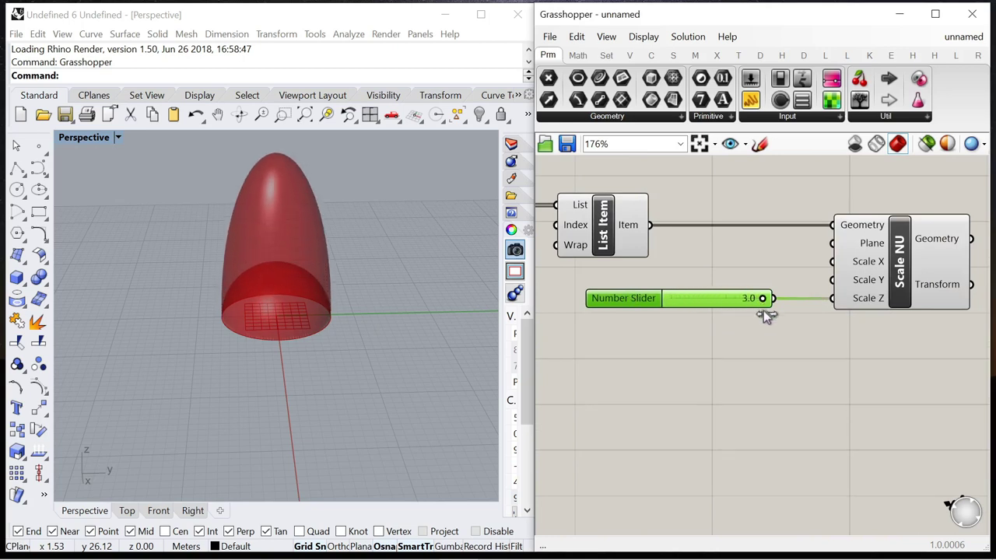
Set the Scale Z slider to 2.5 and turn off the List Item component's preview
{"action": "right_click_drag", "start_coordinate": [416, 319], "coordinate": [360, 314]}
{"action": "scroll", "coordinate": [775, 303], "scroll_direction": "up", "scroll_amount": 4}
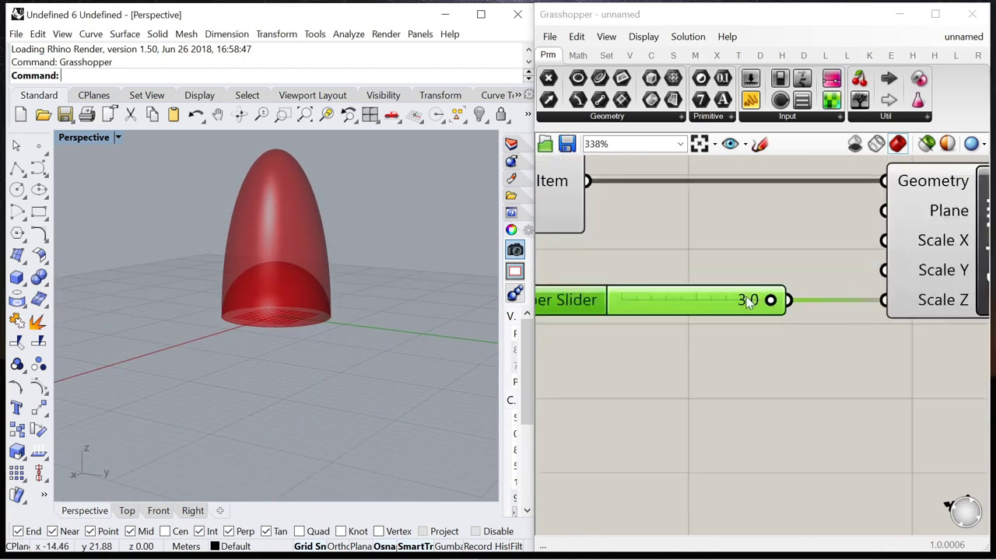
{"action": "left_click_drag", "start_coordinate": [775, 303], "coordinate": [731, 301]}
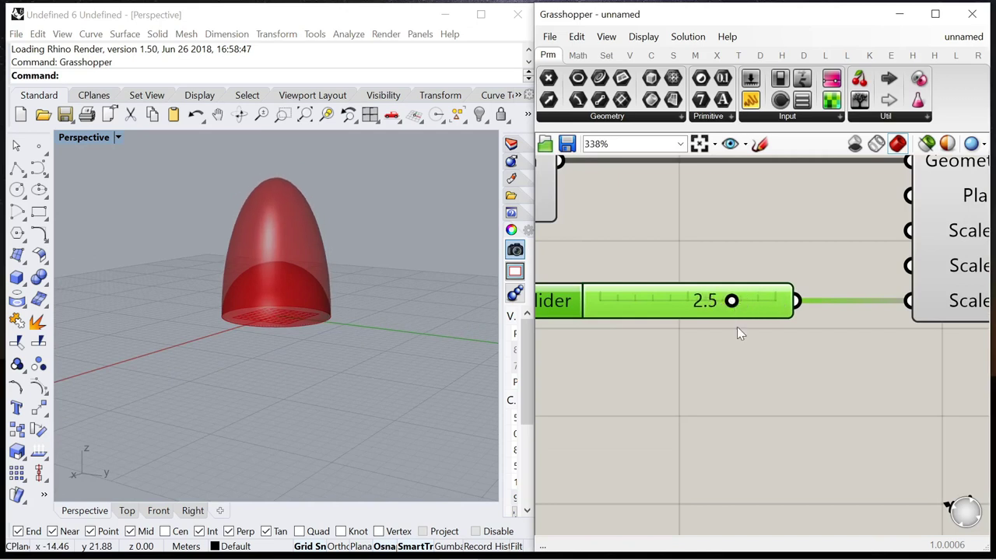
{"action": "scroll", "coordinate": [802, 338], "scroll_direction": "down", "scroll_amount": 5}
{"action": "left_click", "coordinate": [692, 272]}
{"action": "scroll", "coordinate": [652, 265], "scroll_direction": "down", "scroll_amount": 4}
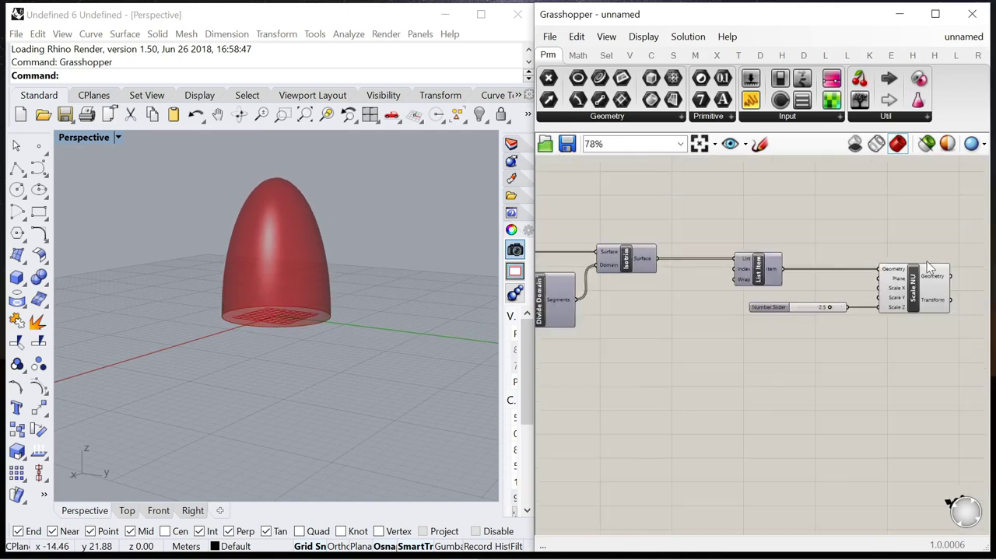
Move the sphere's radius slider farther away from the YZ Plane and Sphere components to free up space between them
{"action": "scroll", "coordinate": [630, 225], "scroll_direction": "up", "scroll_amount": 2}
{"action": "scroll", "coordinate": [626, 217], "scroll_direction": "down", "scroll_amount": 2}
{"action": "left_click_drag", "start_coordinate": [623, 211], "coordinate": [945, 313]}
{"action": "scroll", "coordinate": [856, 295], "scroll_direction": "up", "scroll_amount": 4}
{"action": "left_click", "coordinate": [721, 288]}
{"action": "left_click_drag", "start_coordinate": [689, 274], "coordinate": [609, 296]}
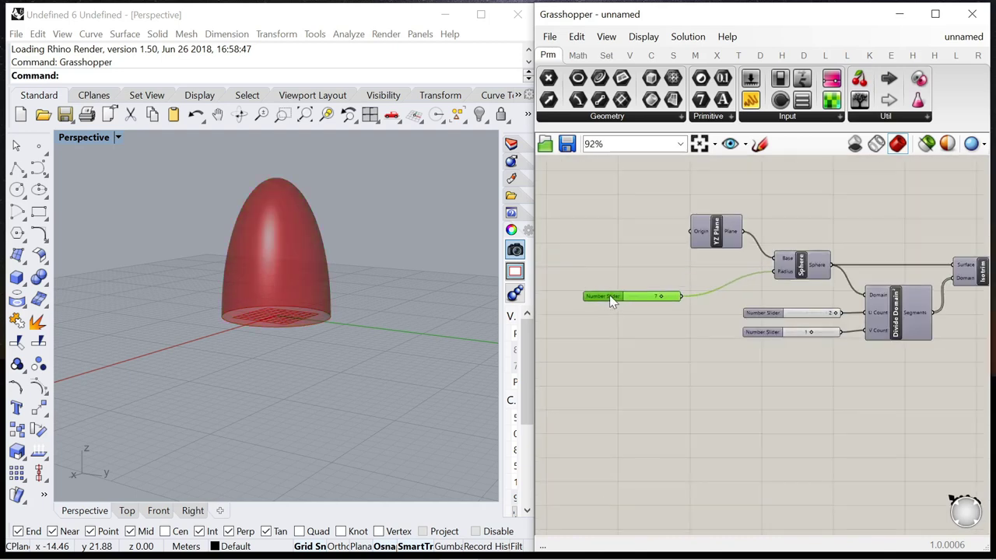
Add a Circle component in the empty canvas area below the Sphere component
{"action": "scroll", "coordinate": [739, 409], "scroll_direction": "up", "scroll_amount": 2}
{"action": "double_click", "coordinate": [736, 409]}
{"action": "type", "text": "c"}
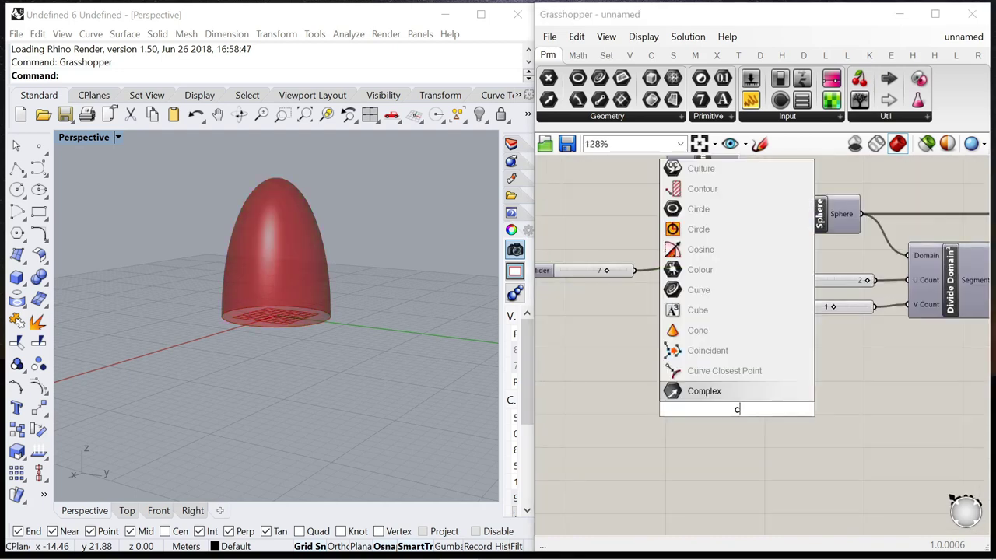
{"action": "type", "text": "ircle"}
{"action": "key", "text": "Return"}
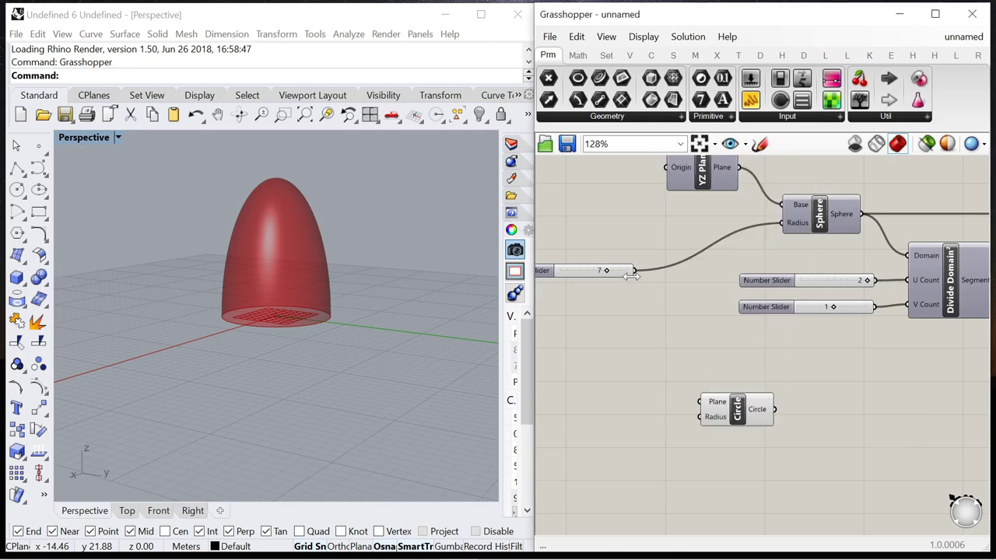
Connect the sphere's radius slider to the Circle component's Radius input, leaving its Plane input unconnected
{"action": "left_click_drag", "start_coordinate": [636, 271], "coordinate": [636, 383]}
{"action": "left_click_drag", "start_coordinate": [639, 271], "coordinate": [807, 401]}
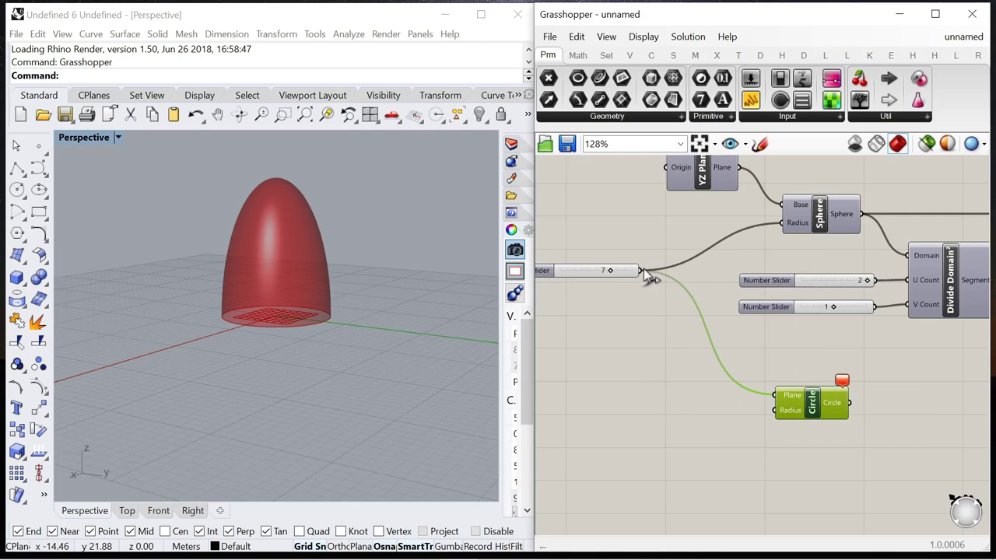
{"action": "scroll", "coordinate": [775, 416], "scroll_direction": "up", "scroll_amount": 4}
{"action": "right_click", "coordinate": [790, 383]}
{"action": "mouse_move", "coordinate": [813, 352]}
{"action": "left_click", "coordinate": [727, 350]}
{"action": "left_click", "coordinate": [727, 325]}
{"action": "left_click", "coordinate": [797, 381]}
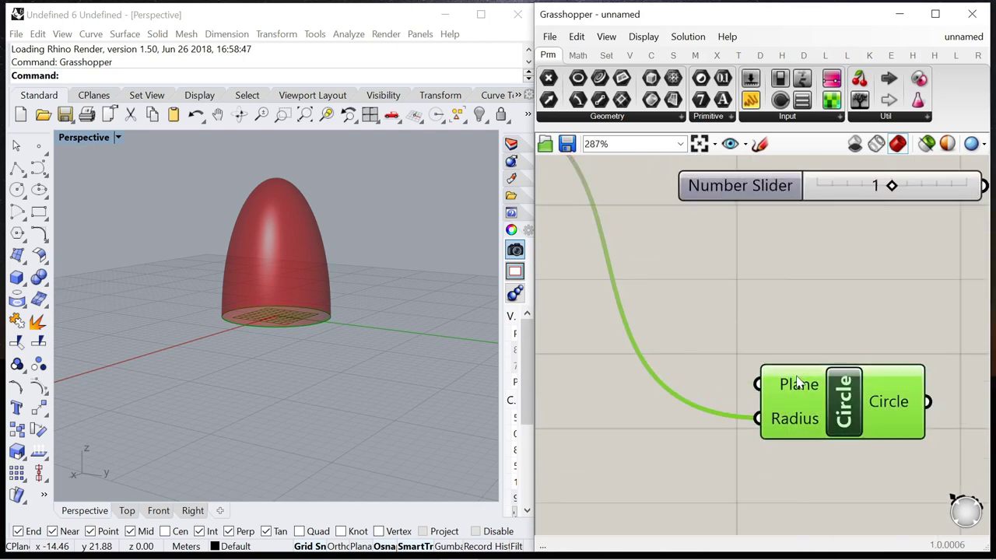
Add a Divide Curve component and connect the Circle output to its Curve input
{"action": "scroll", "coordinate": [280, 327], "scroll_direction": "up", "scroll_amount": 5}
{"action": "scroll", "coordinate": [747, 337], "scroll_direction": "down", "scroll_amount": 5}
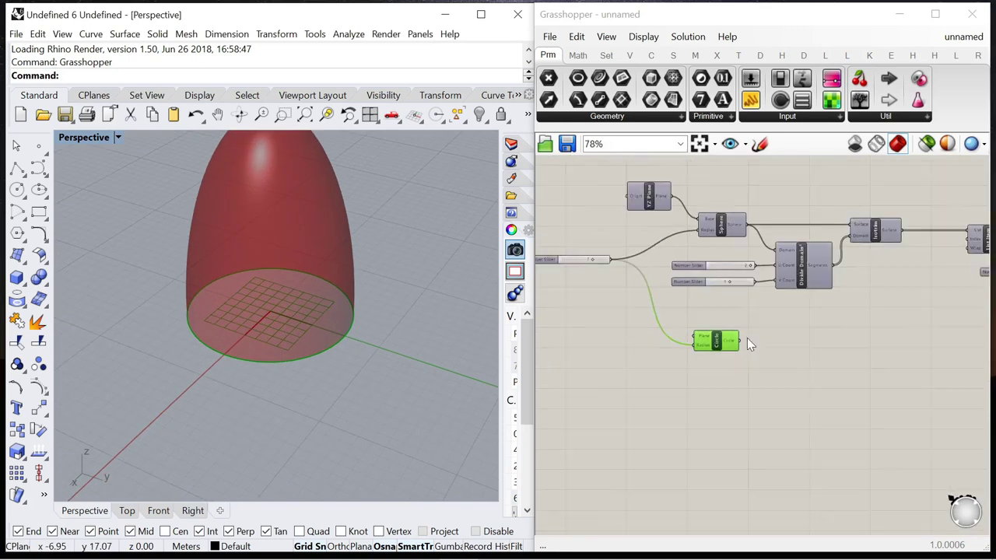
{"action": "scroll", "coordinate": [778, 359], "scroll_direction": "up", "scroll_amount": 3}
{"action": "left_click", "coordinate": [778, 360]}
{"action": "double_click", "coordinate": [779, 359]}
{"action": "type", "text": "divide"}
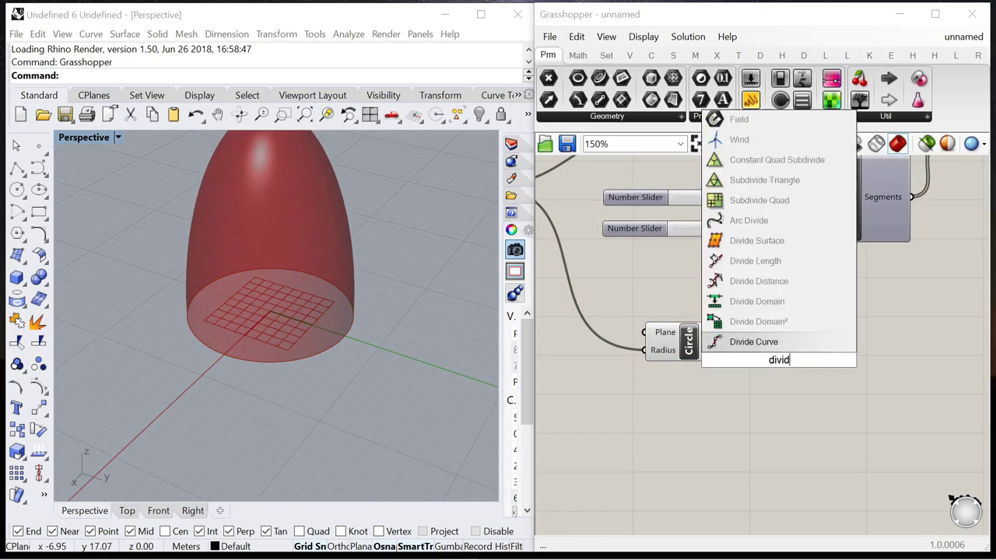
{"action": "left_click", "coordinate": [767, 349]}
{"action": "left_click_drag", "start_coordinate": [785, 374], "coordinate": [886, 407]}
{"action": "scroll", "coordinate": [759, 376], "scroll_direction": "down", "scroll_amount": 1}
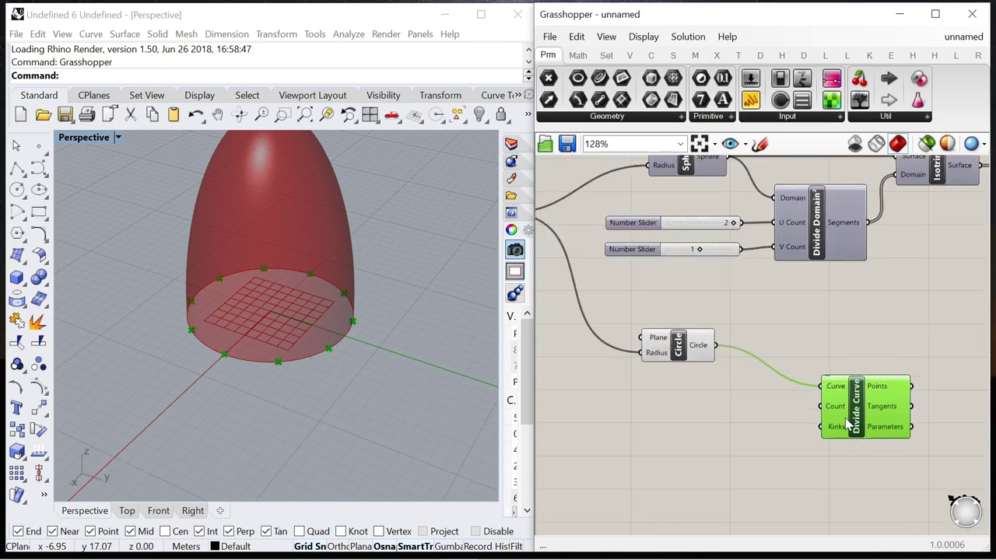
Add a panel containing the value 2 below the Circle component
{"action": "right_click_drag", "start_coordinate": [787, 494], "coordinate": [808, 459]}
{"action": "double_click", "coordinate": [670, 394]}
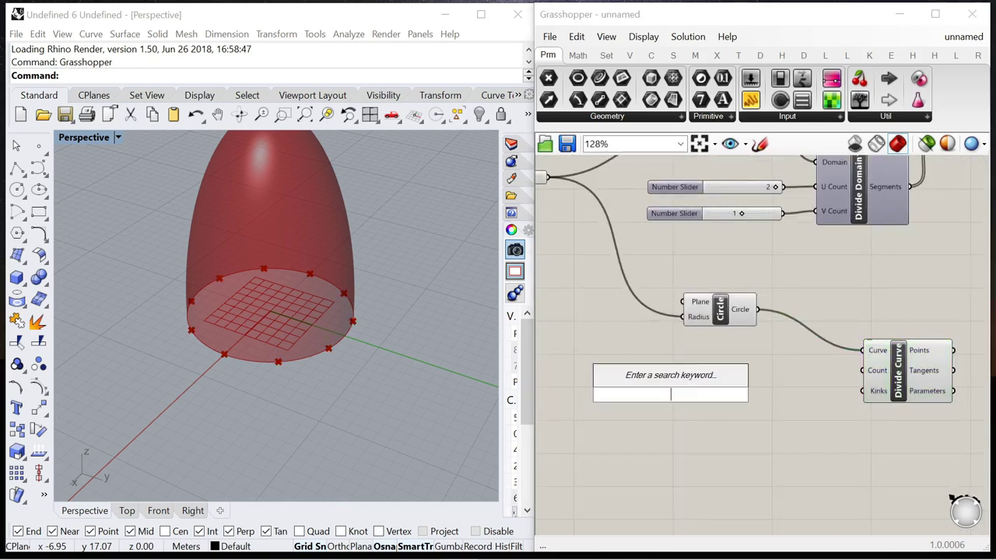
{"action": "type", "text": "panel"}
{"action": "key", "text": "Return"}
{"action": "key", "text": "Return"}
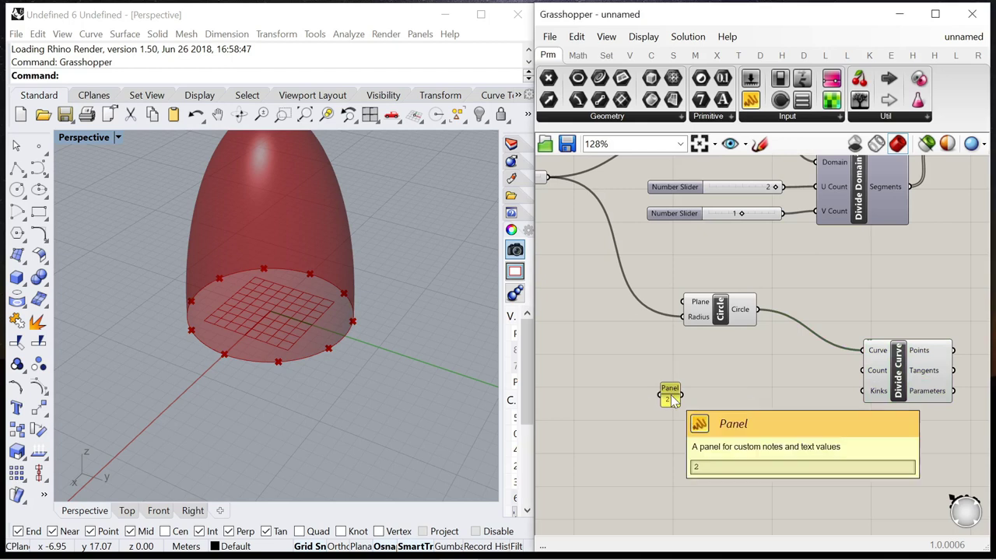
Rename the panel to Resolution and widen it so the full title fits
{"action": "scroll", "coordinate": [666, 394], "scroll_direction": "up", "scroll_amount": 3}
{"action": "double_click", "coordinate": [665, 392]}
{"action": "left_click", "coordinate": [728, 511]}
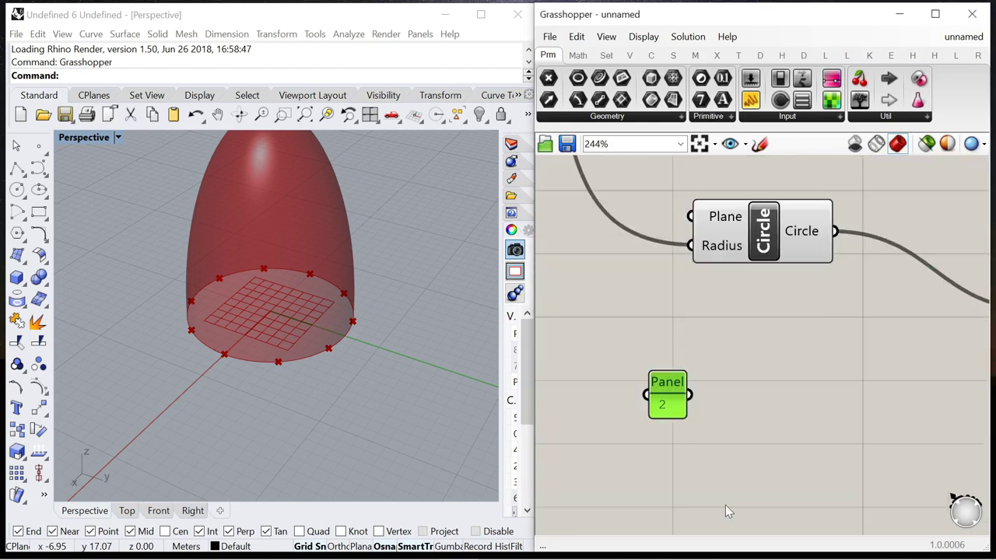
{"action": "right_click", "coordinate": [663, 387]}
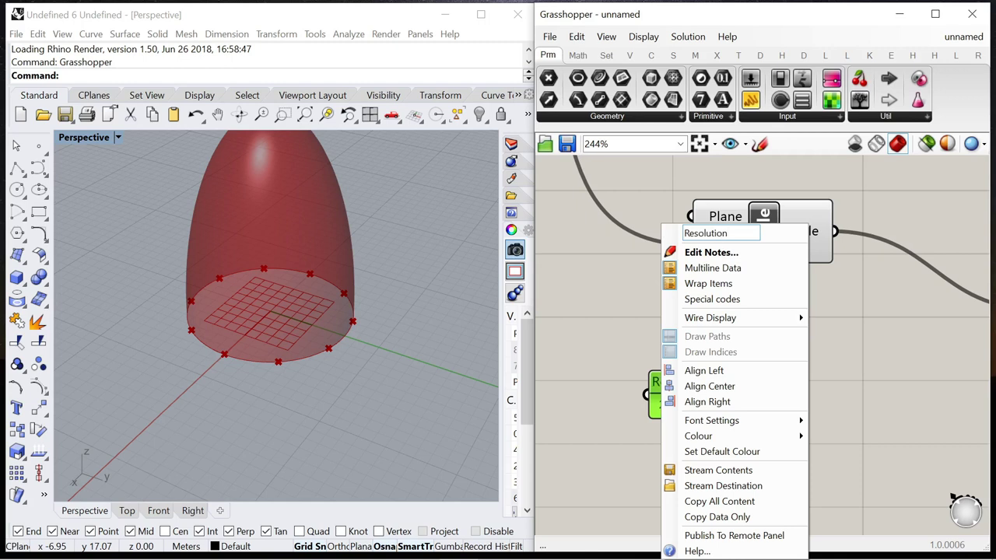
{"action": "key", "text": "Return"}
{"action": "left_click_drag", "start_coordinate": [685, 395], "coordinate": [751, 394]}
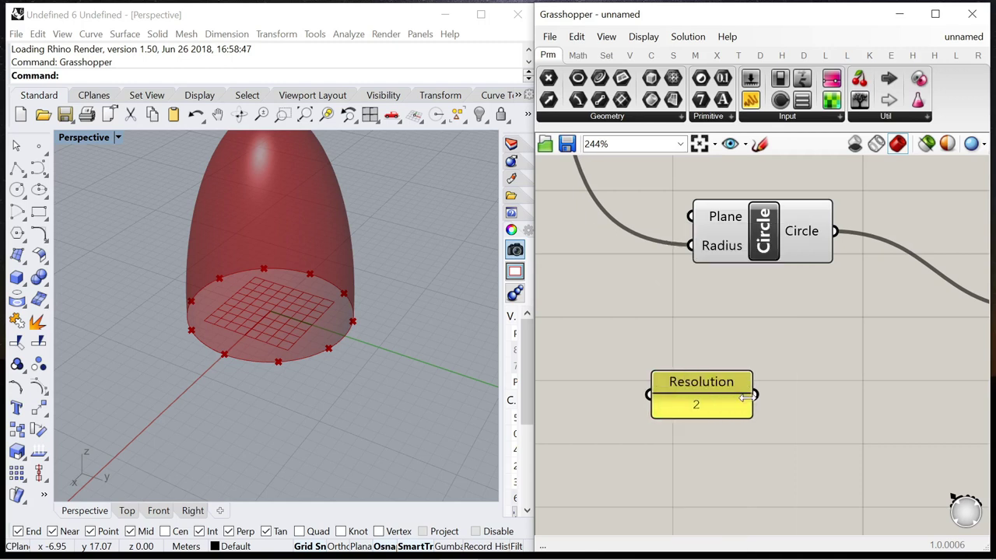
Add a Multiplication component beside the Resolution panel and connect the panel to its A input
{"action": "scroll", "coordinate": [700, 405], "scroll_direction": "down", "scroll_amount": 3}
{"action": "scroll", "coordinate": [682, 443], "scroll_direction": "up", "scroll_amount": 2}
{"action": "left_click", "coordinate": [578, 59]}
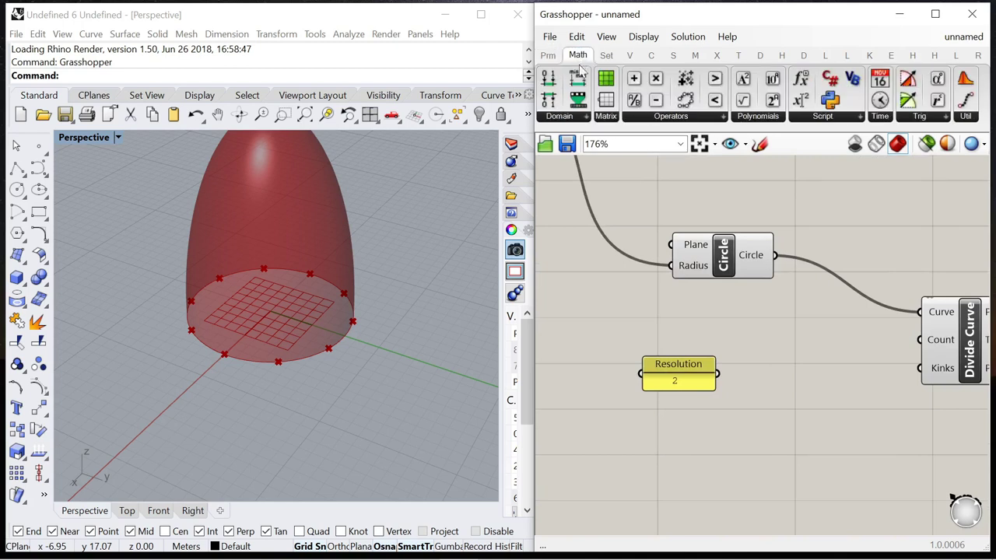
{"action": "left_click_drag", "start_coordinate": [652, 87], "coordinate": [778, 366]}
{"action": "scroll", "coordinate": [775, 361], "scroll_direction": "up", "scroll_amount": 2}
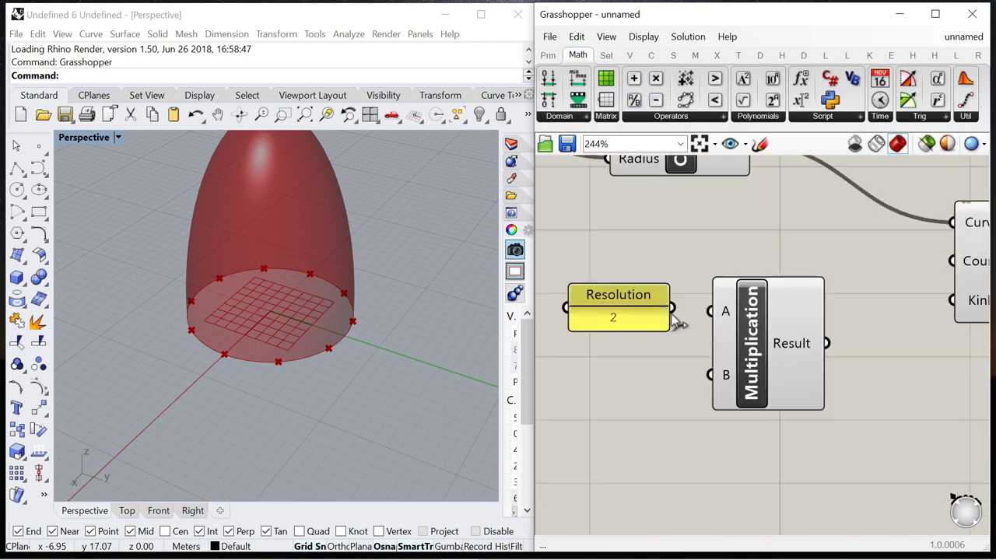
{"action": "scroll", "coordinate": [663, 397], "scroll_direction": "down", "scroll_amount": 1}
Add a number slider ranging from 0 to 10 below the Resolution panel
{"action": "double_click", "coordinate": [656, 378]}
{"action": "type", "text": "0<2"}
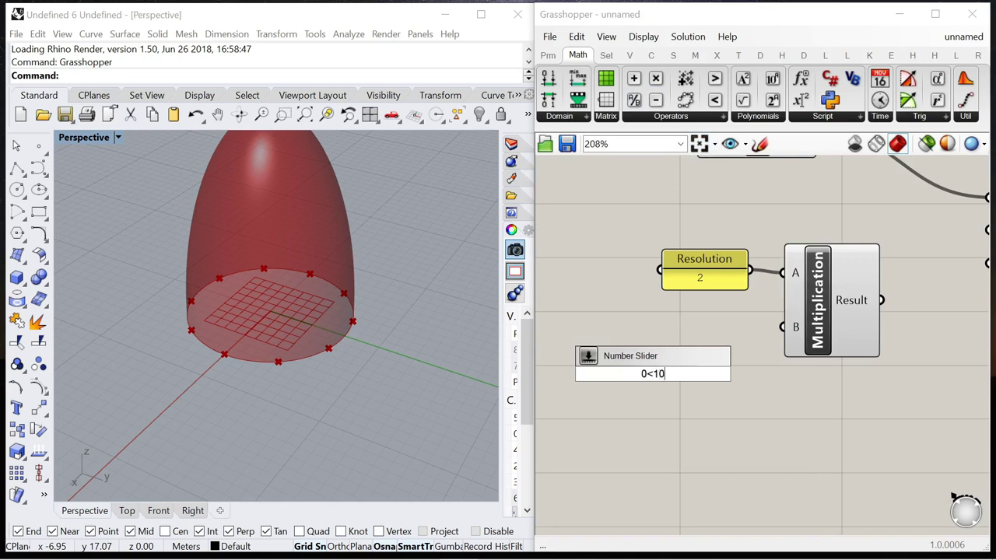
{"action": "key", "text": "Return"}
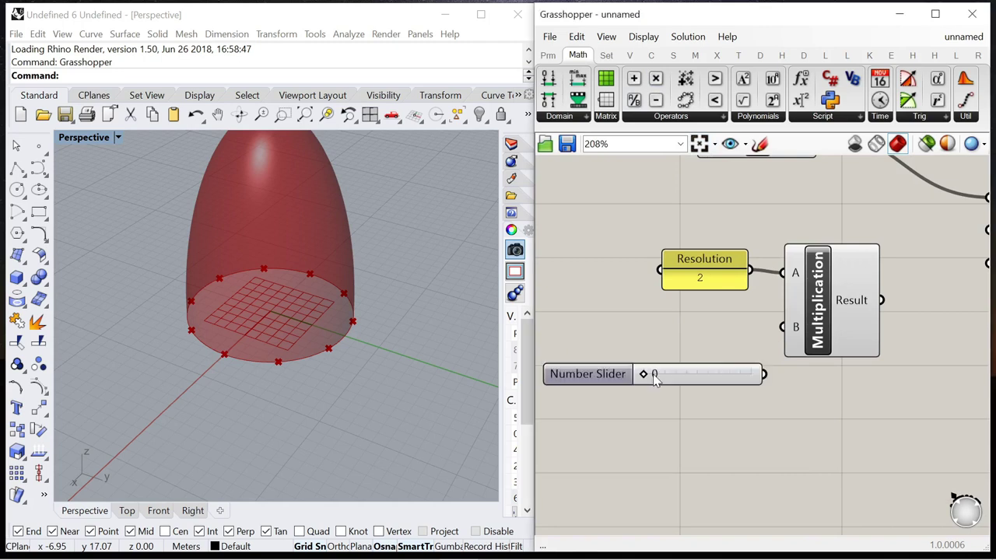
Connect the new slider to Multiplication's B input and the multiplication Result to Divide Curve's Count input
{"action": "scroll", "coordinate": [700, 373], "scroll_direction": "down", "scroll_amount": 4}
{"action": "left_click_drag", "start_coordinate": [636, 379], "coordinate": [629, 357]}
{"action": "scroll", "coordinate": [848, 339], "scroll_direction": "up", "scroll_amount": 2}
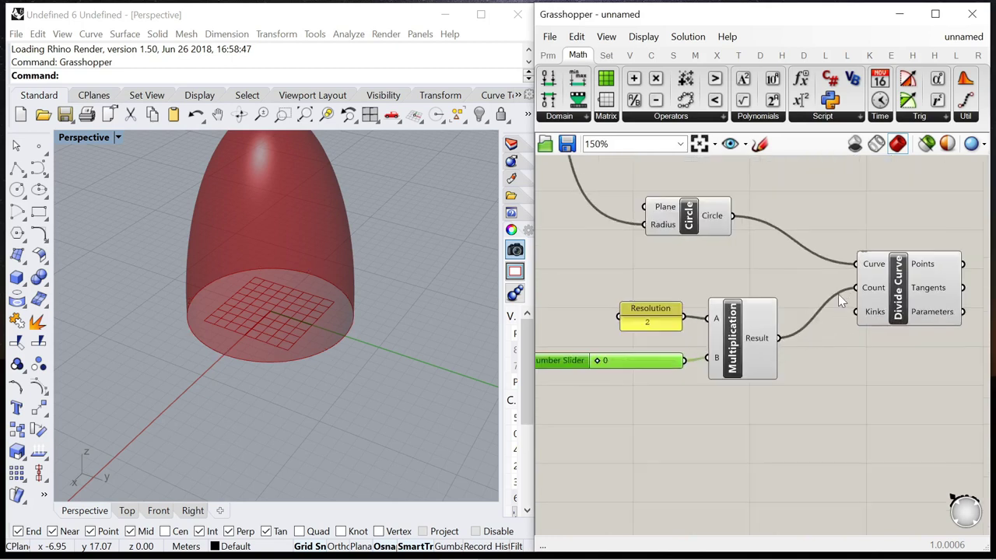
Set the slider feeding Multiplication's B input to 5 and reposition it beneath the Resolution panel
{"action": "scroll", "coordinate": [660, 349], "scroll_direction": "up", "scroll_amount": 2}
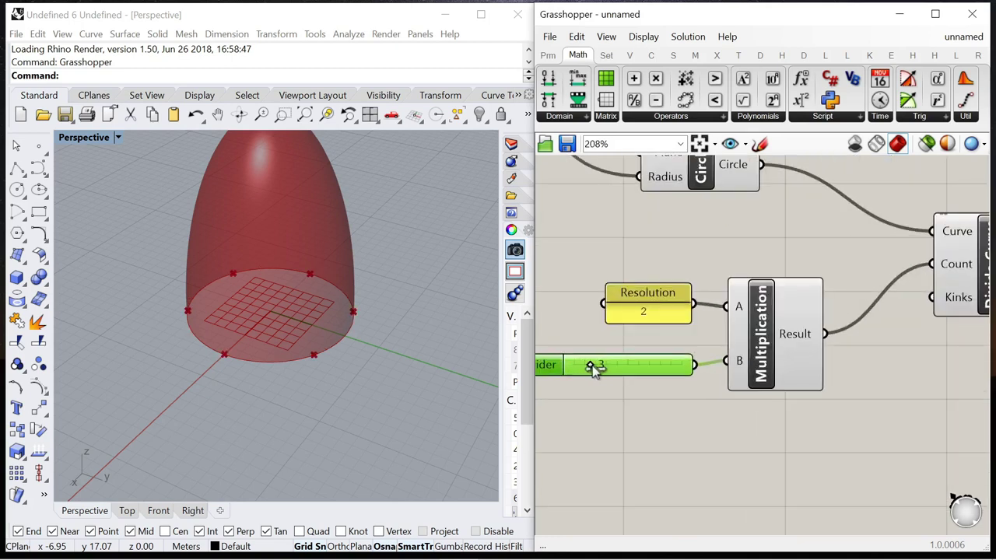
{"action": "right_click_drag", "start_coordinate": [306, 352], "coordinate": [365, 345]}
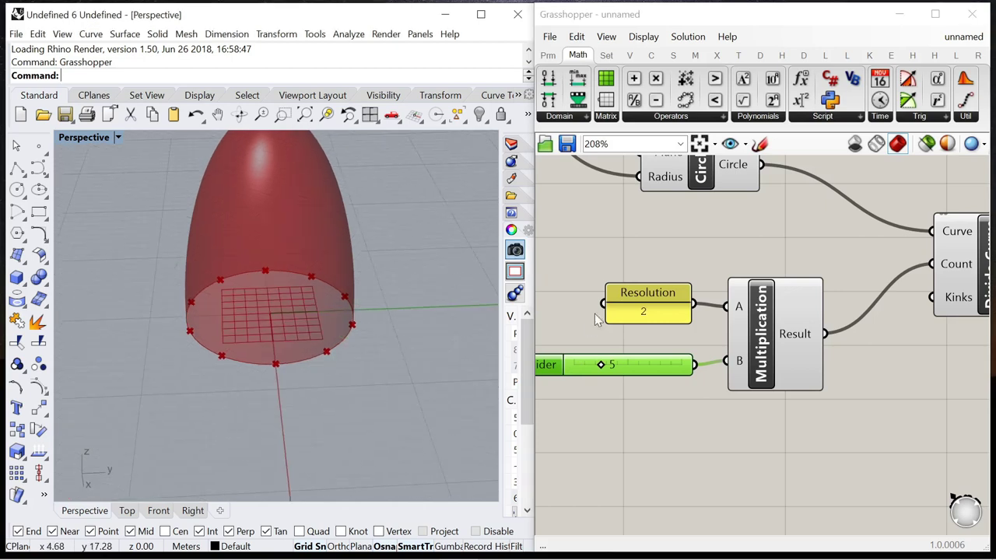
{"action": "left_click", "coordinate": [640, 304]}
{"action": "scroll", "coordinate": [620, 320], "scroll_direction": "down", "scroll_amount": 2}
{"action": "left_click_drag", "start_coordinate": [619, 321], "coordinate": [608, 348]}
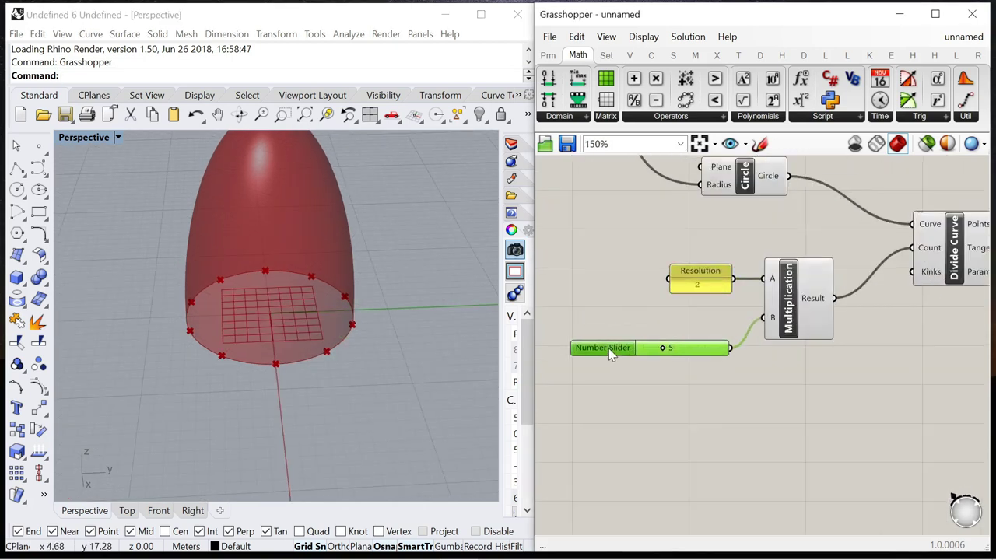
Add an Area component above Divide Curve and connect the Circle output to its Geometry input
{"action": "scroll", "coordinate": [700, 326], "scroll_direction": "down", "scroll_amount": 1}
{"action": "scroll", "coordinate": [781, 298], "scroll_direction": "down", "scroll_amount": 1}
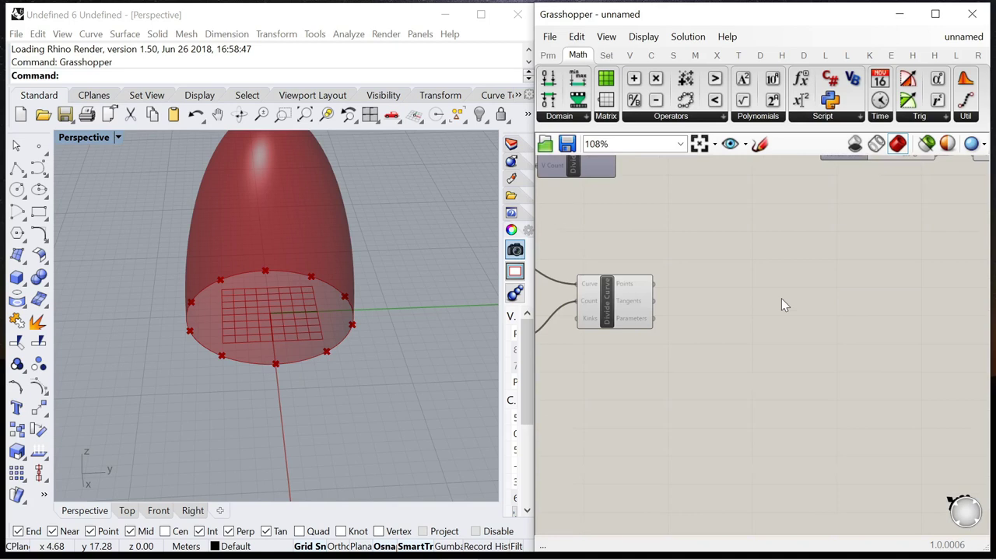
{"action": "right_click_drag", "start_coordinate": [741, 307], "coordinate": [818, 316]}
{"action": "double_click", "coordinate": [670, 254]}
{"action": "type", "text": "area"}
{"action": "key", "text": "Return"}
{"action": "scroll", "coordinate": [642, 256], "scroll_direction": "down", "scroll_amount": 1}
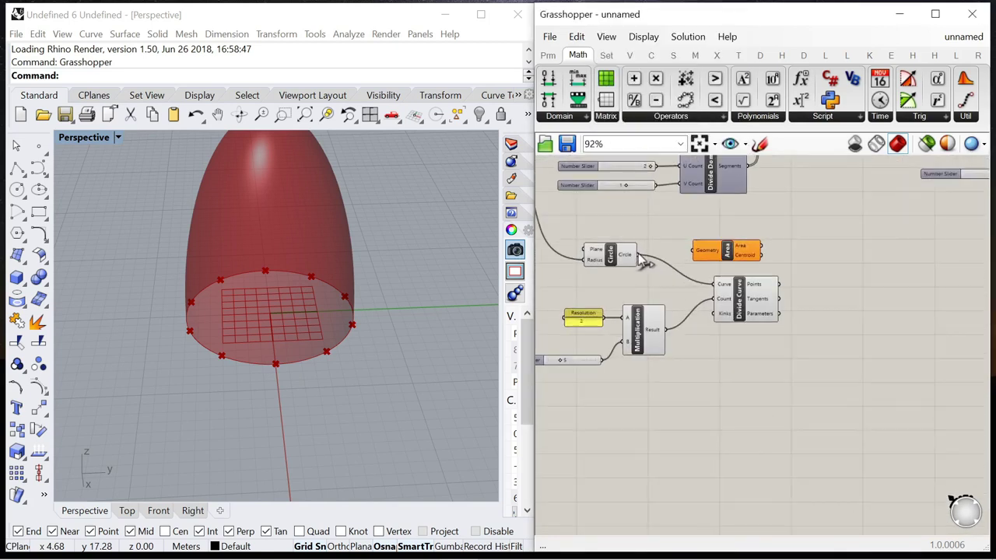
{"action": "left_click_drag", "start_coordinate": [697, 262], "coordinate": [697, 262]}
{"action": "left_click_drag", "start_coordinate": [727, 259], "coordinate": [749, 266]}
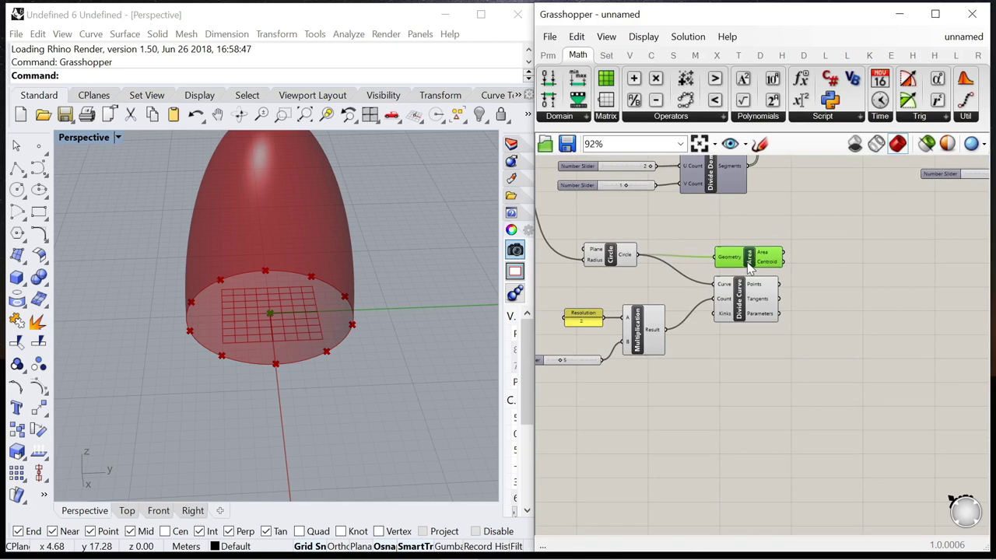
Add a Line component with the Area Centroid as Start Point and the Divide Curve Points as End Point
{"action": "double_click", "coordinate": [763, 271]}
{"action": "type", "text": "line"}
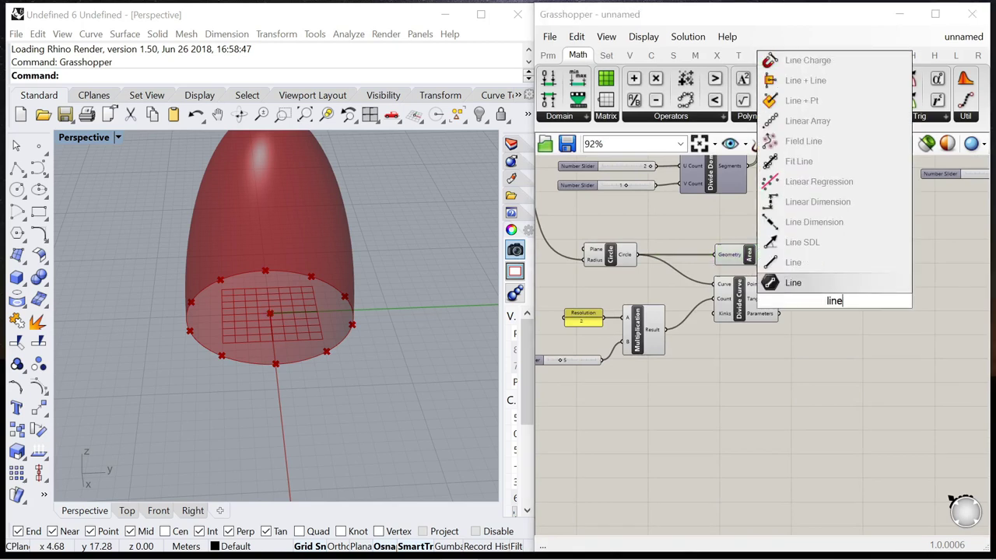
{"action": "left_click", "coordinate": [798, 283]}
{"action": "scroll", "coordinate": [847, 301], "scroll_direction": "up", "scroll_amount": 3}
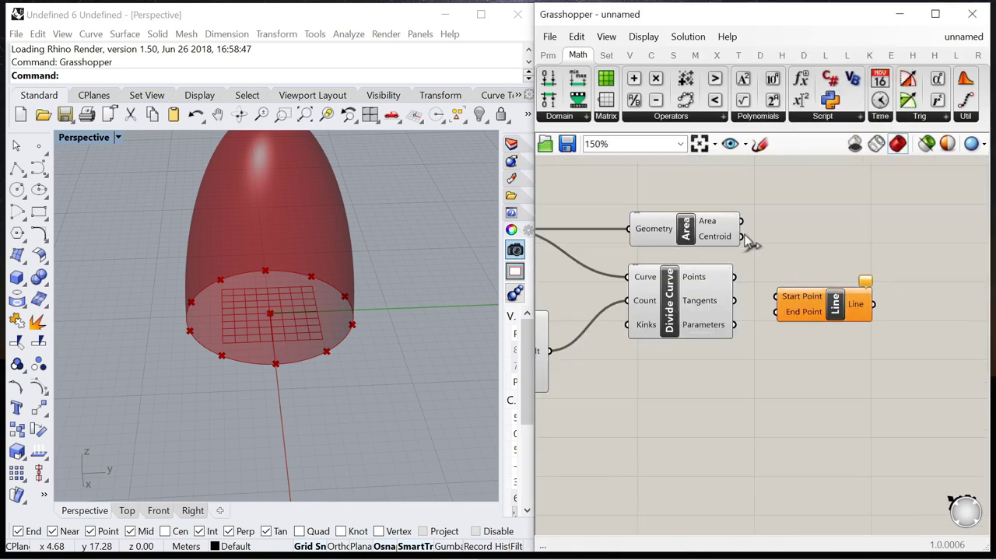
{"action": "left_click_drag", "start_coordinate": [812, 307], "coordinate": [849, 269]}
Move the slider feeding Multiplication's B input closer to the Resolution panel
{"action": "scroll", "coordinate": [869, 306], "scroll_direction": "down", "scroll_amount": 3}
{"action": "scroll", "coordinate": [655, 351], "scroll_direction": "up", "scroll_amount": 3}
{"action": "left_click", "coordinate": [589, 340]}
{"action": "left_click_drag", "start_coordinate": [588, 340], "coordinate": [588, 328]}
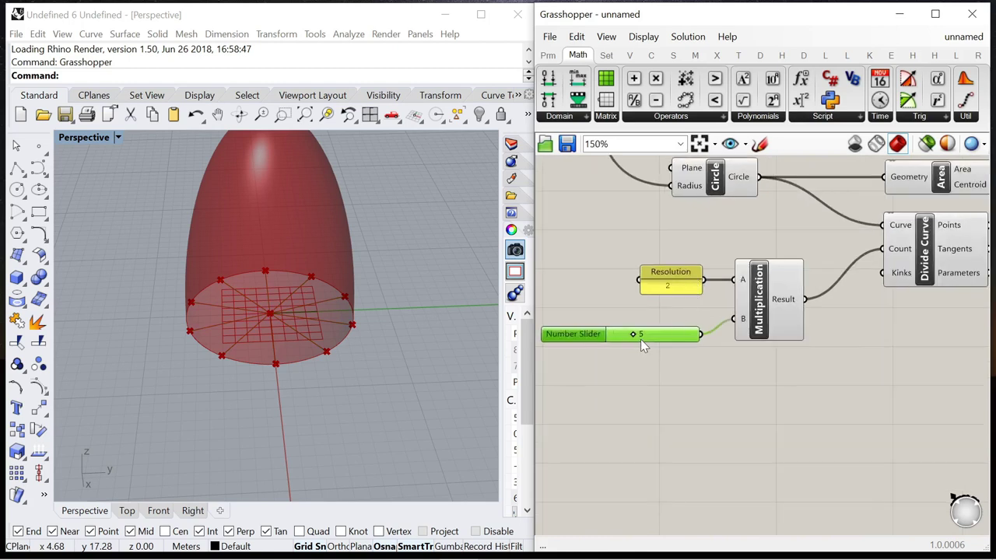
Set the Resolution panel's value to 3
{"action": "scroll", "coordinate": [674, 282], "scroll_direction": "up", "scroll_amount": 3}
{"action": "double_click", "coordinate": [674, 283]}
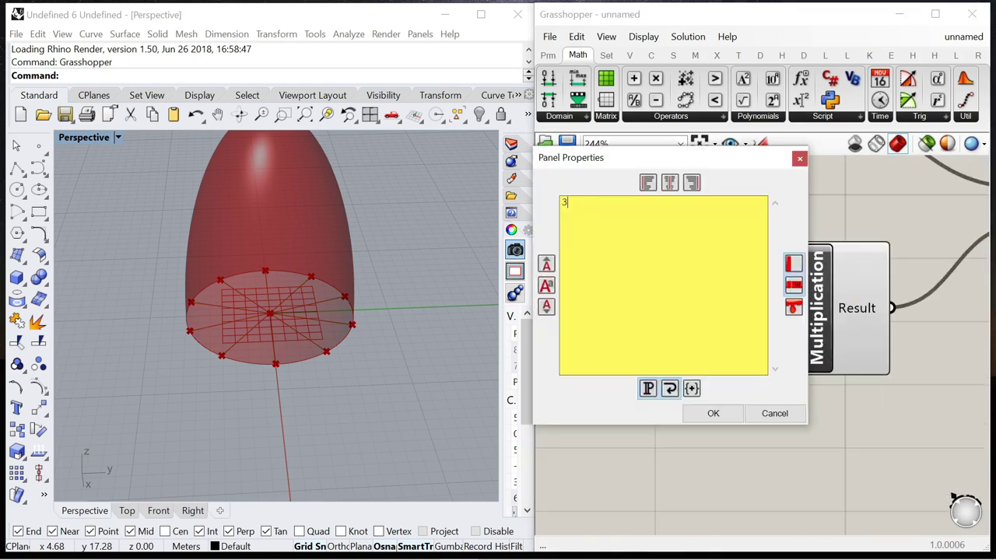
{"action": "left_click", "coordinate": [712, 413]}
{"action": "left_click", "coordinate": [751, 385]}
{"action": "scroll", "coordinate": [605, 368], "scroll_direction": "down", "scroll_amount": 2}
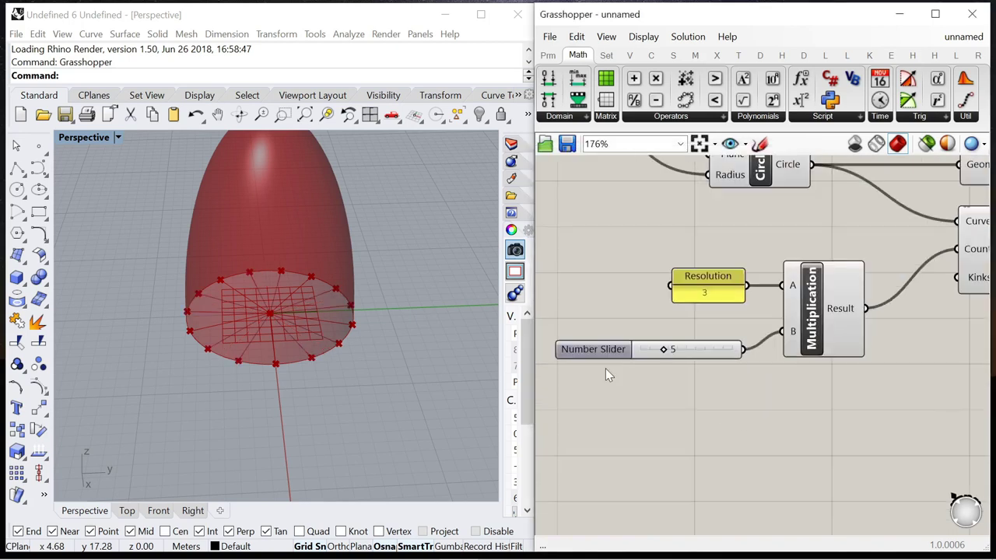
Add a Project component that projects curves onto a Brep, placing it below Scale NU
{"action": "left_click", "coordinate": [354, 375]}
{"action": "right_click_drag", "start_coordinate": [354, 375], "coordinate": [465, 372]}
{"action": "scroll", "coordinate": [712, 330], "scroll_direction": "down", "scroll_amount": 6}
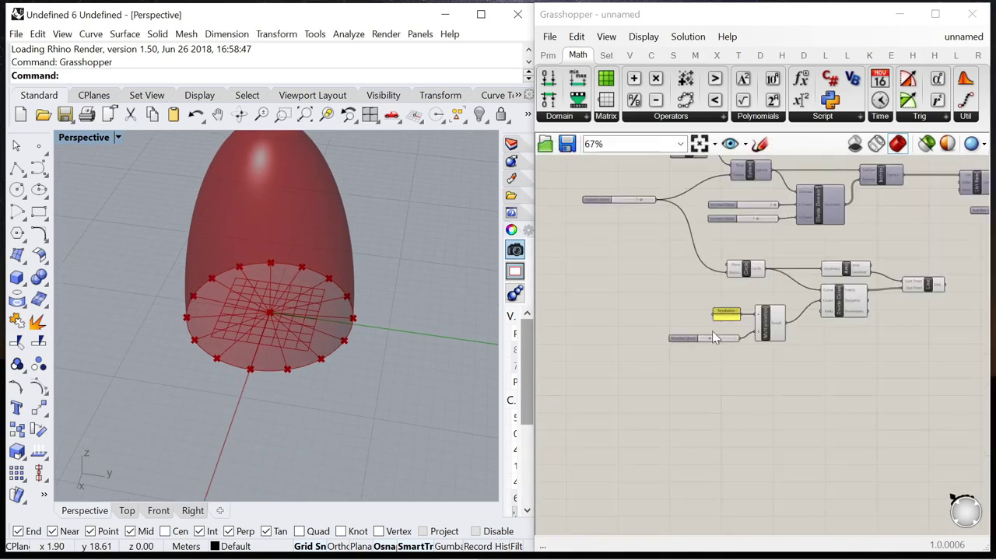
{"action": "scroll", "coordinate": [889, 299], "scroll_direction": "up", "scroll_amount": 5}
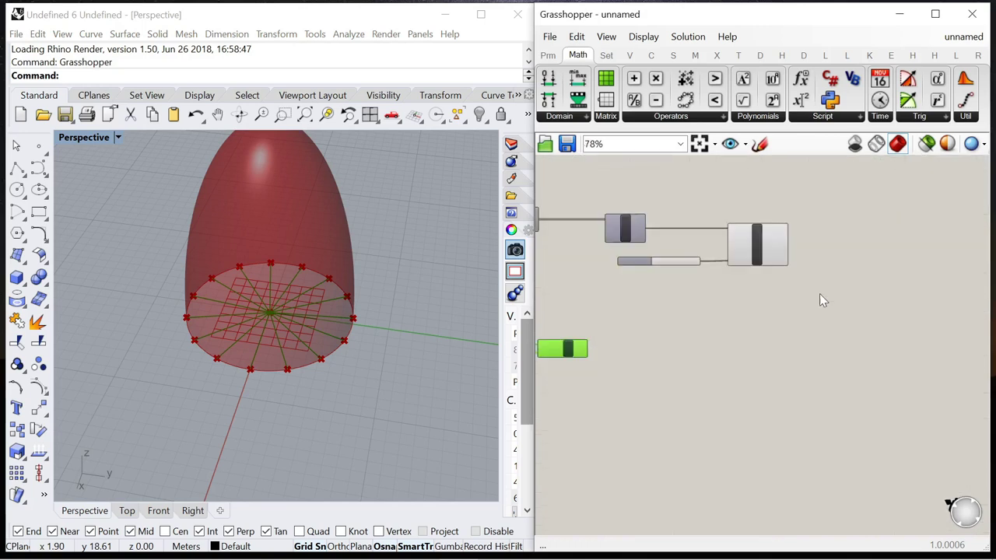
{"action": "double_click", "coordinate": [735, 315]}
{"action": "type", "text": "pro"}
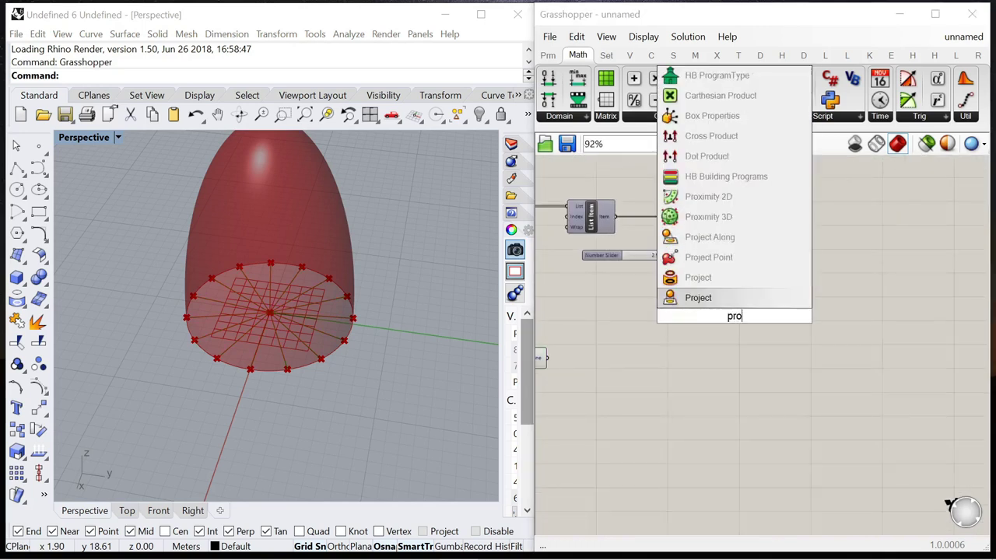
{"action": "type", "text": "ject"}
{"action": "key", "text": "Return"}
{"action": "scroll", "coordinate": [754, 326], "scroll_direction": "up", "scroll_amount": 2}
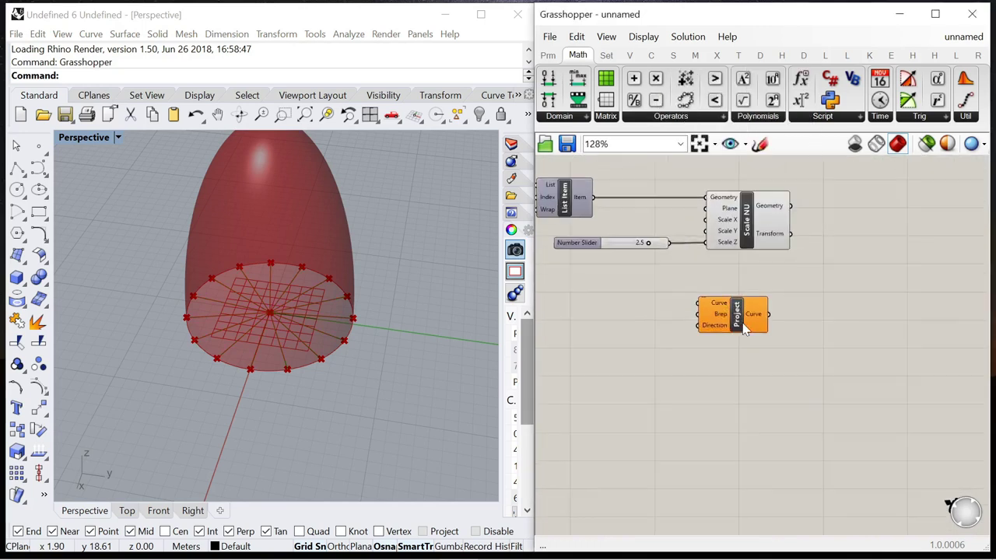
Connect the Line output to Project's Curve input and Scale NU's Geometry output to its Brep input
{"action": "scroll", "coordinate": [693, 342], "scroll_direction": "down", "scroll_amount": 3}
{"action": "scroll", "coordinate": [574, 356], "scroll_direction": "up", "scroll_amount": 2}
{"action": "left_click", "coordinate": [578, 358]}
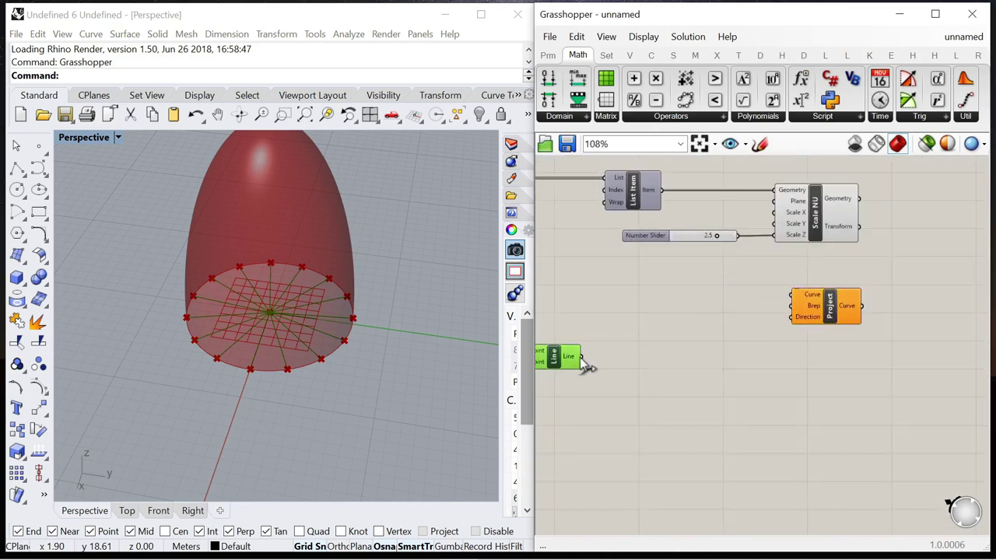
{"action": "left_click_drag", "start_coordinate": [740, 296], "coordinate": [789, 297]}
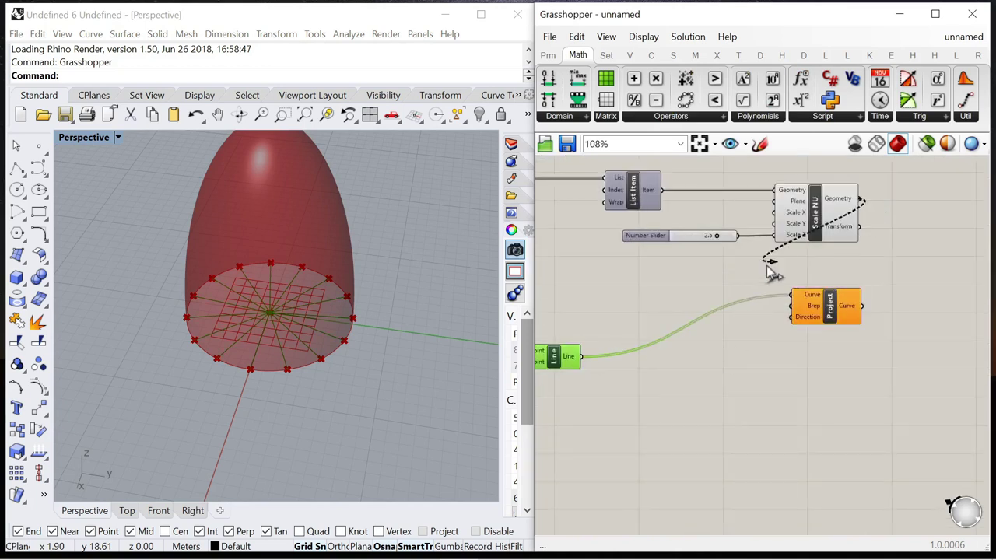
{"action": "right_click_drag", "start_coordinate": [791, 308], "coordinate": [739, 307]}
{"action": "left_click_drag", "start_coordinate": [773, 305], "coordinate": [889, 305]}
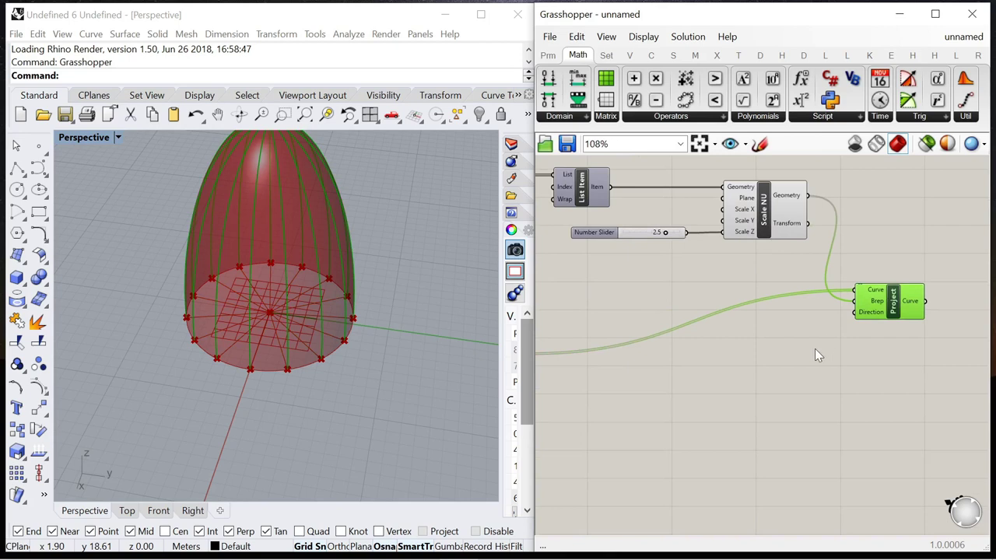
Turn off the preview of the Scale NU component that stretches the half sphere
{"action": "left_click", "coordinate": [802, 320]}
{"action": "scroll", "coordinate": [806, 337], "scroll_direction": "down", "scroll_amount": 2}
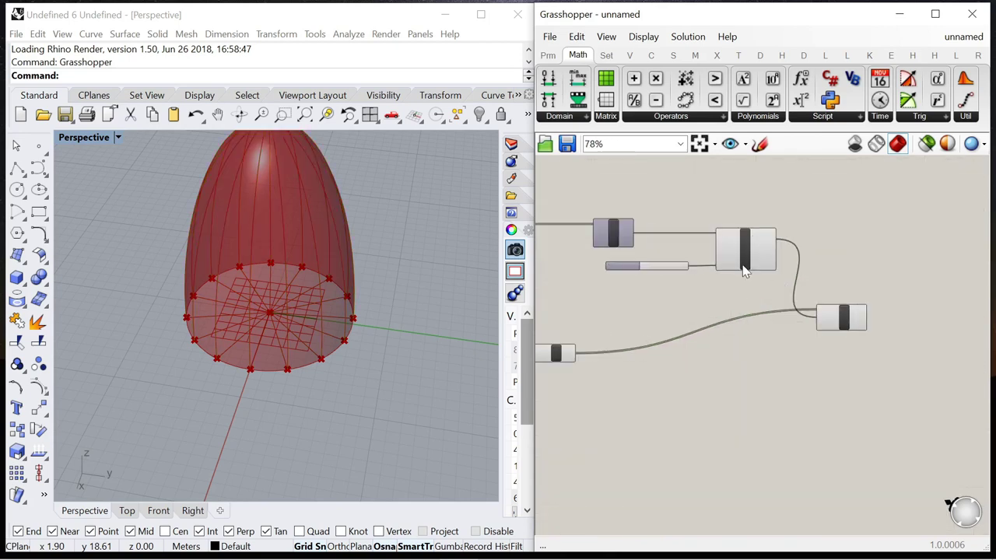
{"action": "left_click", "coordinate": [743, 260]}
{"action": "right_click", "coordinate": [733, 208]}
{"action": "left_click", "coordinate": [778, 216]}
Turn off the preview of all the circle-division and line components in the lower branch of the definition
{"action": "scroll", "coordinate": [715, 311], "scroll_direction": "down", "scroll_amount": 3}
{"action": "scroll", "coordinate": [700, 278], "scroll_direction": "up", "scroll_amount": 3}
{"action": "scroll", "coordinate": [727, 317], "scroll_direction": "down", "scroll_amount": 2}
{"action": "left_click_drag", "start_coordinate": [723, 330], "coordinate": [584, 287]}
{"action": "right_click", "coordinate": [557, 282]}
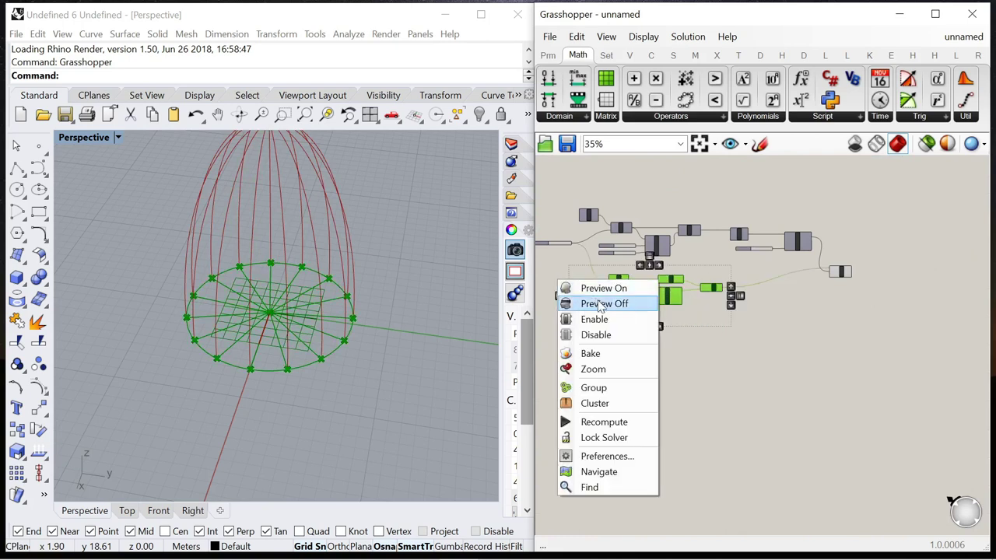
{"action": "left_click", "coordinate": [589, 302]}
{"action": "left_click", "coordinate": [875, 270]}
{"action": "scroll", "coordinate": [875, 269], "scroll_direction": "down", "scroll_amount": 2}
{"action": "scroll", "coordinate": [877, 270], "scroll_direction": "up", "scroll_amount": 5}
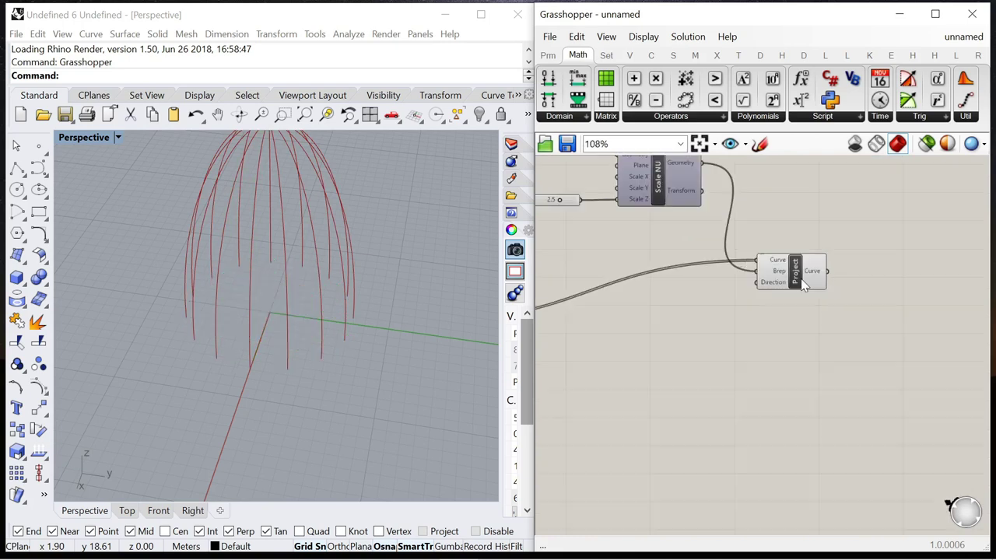
Add a Partition List component after Project and connect Project's Curve output to its List input
{"action": "left_click", "coordinate": [606, 56]}
{"action": "left_click", "coordinate": [635, 118]}
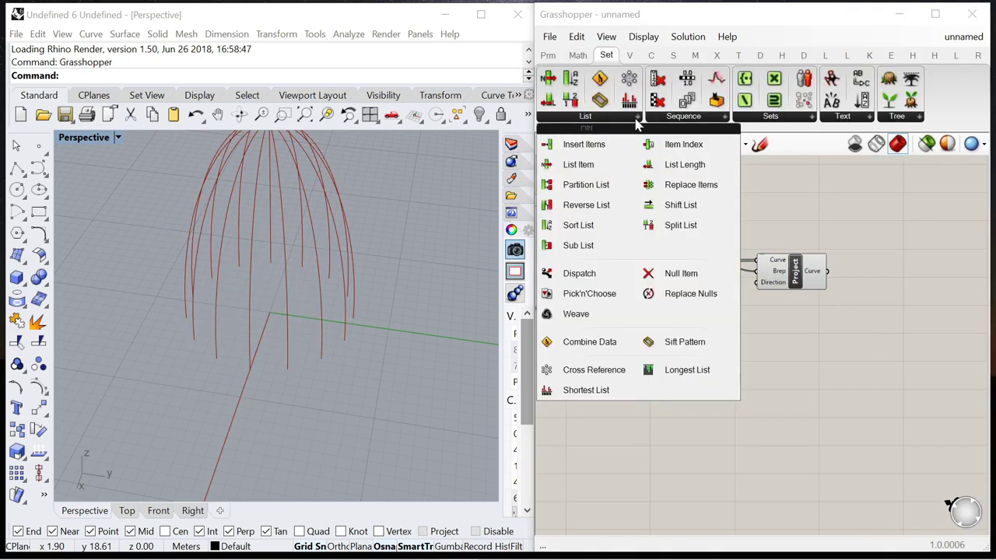
{"action": "scroll", "coordinate": [880, 305], "scroll_direction": "up", "scroll_amount": 3}
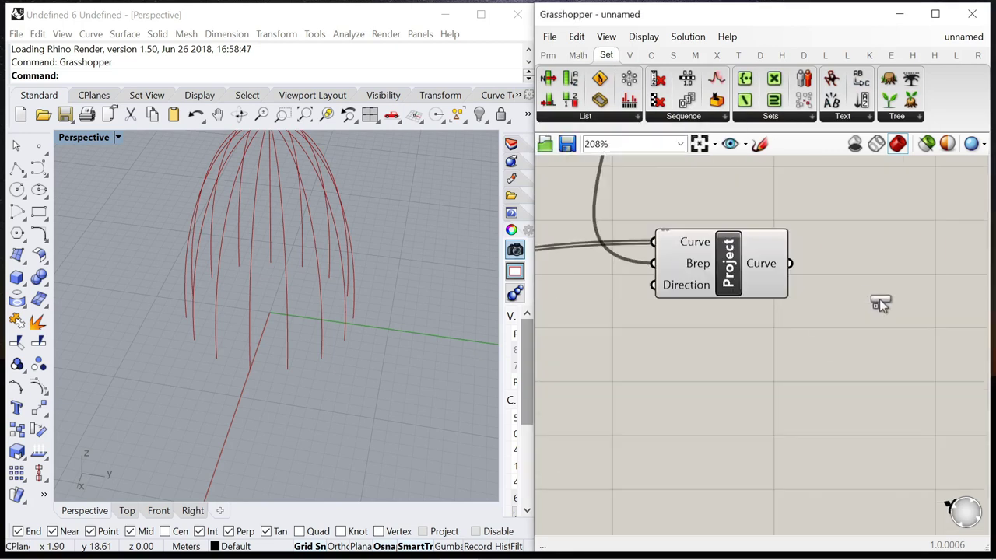
{"action": "left_click_drag", "start_coordinate": [880, 305], "coordinate": [879, 303]}
{"action": "left_click_drag", "start_coordinate": [823, 284], "coordinate": [821, 278]}
{"action": "right_click_drag", "start_coordinate": [792, 325], "coordinate": [776, 303]}
{"action": "left_click_drag", "start_coordinate": [838, 227], "coordinate": [869, 268]}
{"action": "scroll", "coordinate": [635, 277], "scroll_direction": "up", "scroll_amount": 5}
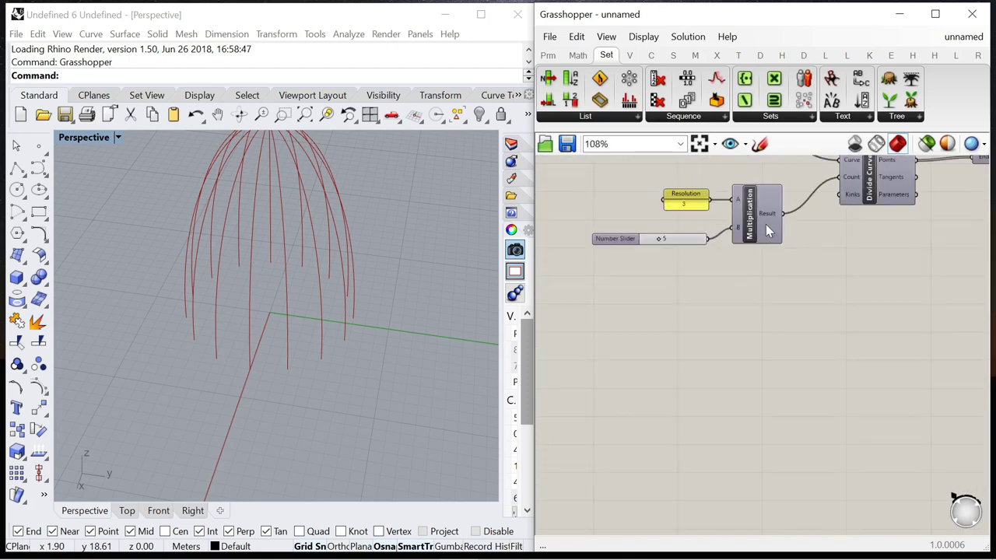
Connect the Resolution panel to Partition List's Size input
{"action": "left_click_drag", "start_coordinate": [766, 224], "coordinate": [781, 270]}
{"action": "left_click", "coordinate": [608, 243]}
{"action": "left_click_drag", "start_coordinate": [611, 249], "coordinate": [611, 284]}
{"action": "left_click", "coordinate": [674, 206]}
{"action": "scroll", "coordinate": [604, 242], "scroll_direction": "down", "scroll_amount": 3}
{"action": "left_click_drag", "start_coordinate": [593, 234], "coordinate": [882, 360]}
{"action": "scroll", "coordinate": [893, 334], "scroll_direction": "down", "scroll_amount": 6}
{"action": "scroll", "coordinate": [900, 327], "scroll_direction": "up", "scroll_amount": 4}
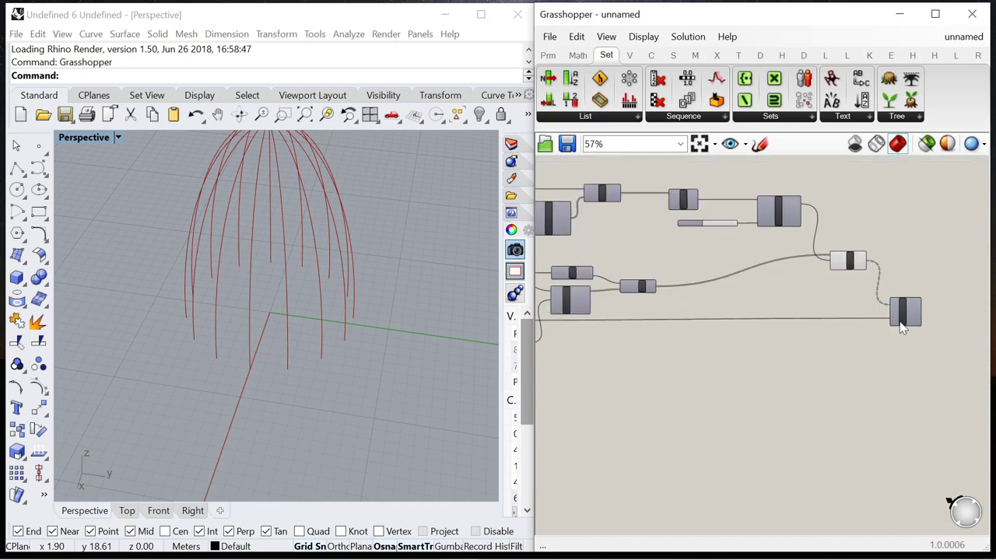
Inspect the data structure of Partition List's Chunks output and Project's Curve output
{"action": "scroll", "coordinate": [900, 326], "scroll_direction": "up", "scroll_amount": 8}
{"action": "mouse_move", "coordinate": [914, 304]}
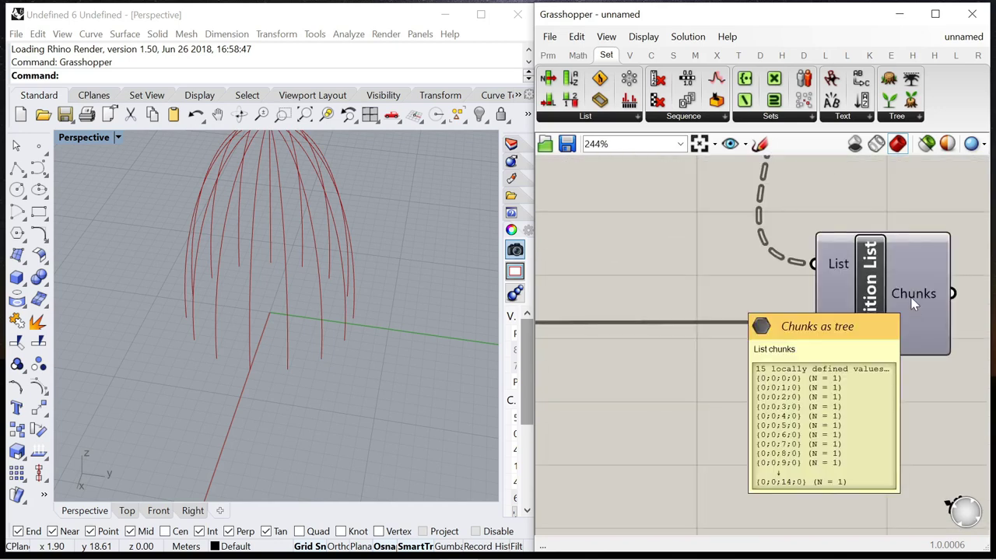
{"action": "scroll", "coordinate": [871, 218], "scroll_direction": "down", "scroll_amount": 9}
{"action": "scroll", "coordinate": [724, 239], "scroll_direction": "up", "scroll_amount": 7}
{"action": "scroll", "coordinate": [903, 225], "scroll_direction": "down", "scroll_amount": 6}
{"action": "scroll", "coordinate": [853, 222], "scroll_direction": "up", "scroll_amount": 7}
{"action": "mouse_move", "coordinate": [853, 221]}
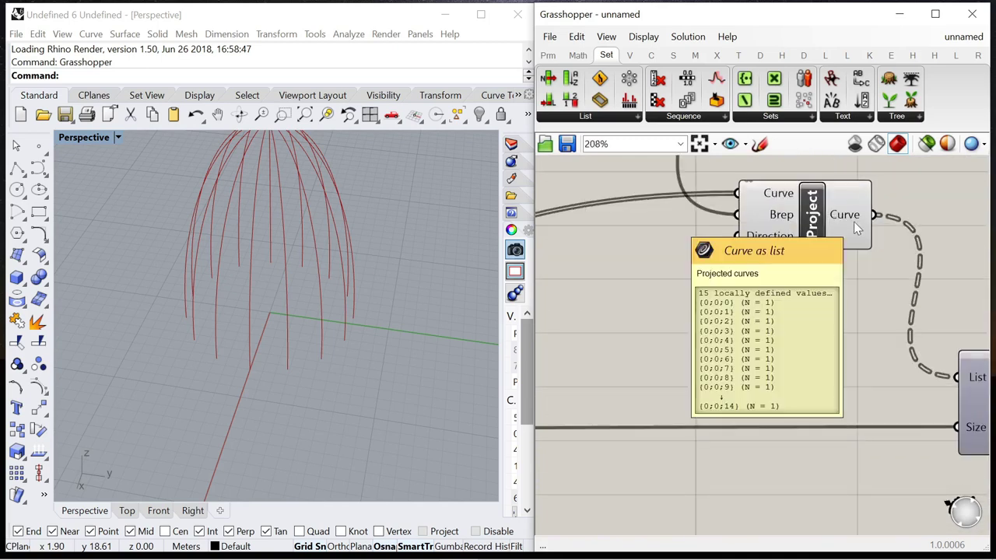
Flatten Project's Curve output and check how Partition List's Chunks are grouped
{"action": "scroll", "coordinate": [853, 221], "scroll_direction": "down", "scroll_amount": 2}
{"action": "scroll", "coordinate": [848, 220], "scroll_direction": "up", "scroll_amount": 1}
{"action": "right_click", "coordinate": [836, 218]}
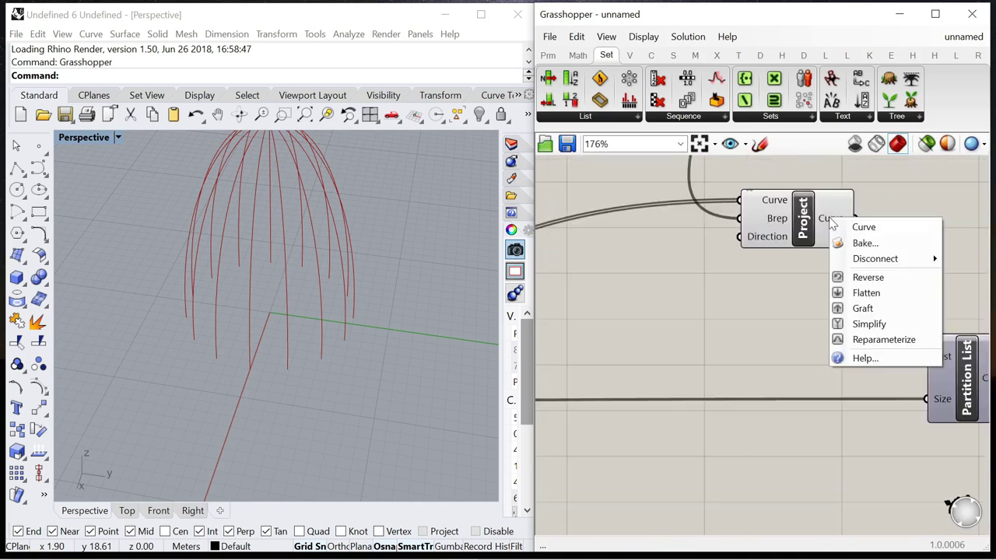
{"action": "left_click", "coordinate": [862, 307]}
{"action": "scroll", "coordinate": [909, 233], "scroll_direction": "down", "scroll_amount": 3}
{"action": "scroll", "coordinate": [844, 291], "scroll_direction": "up", "scroll_amount": 3}
{"action": "mouse_move", "coordinate": [722, 350]}
{"action": "mouse_move", "coordinate": [770, 331]}
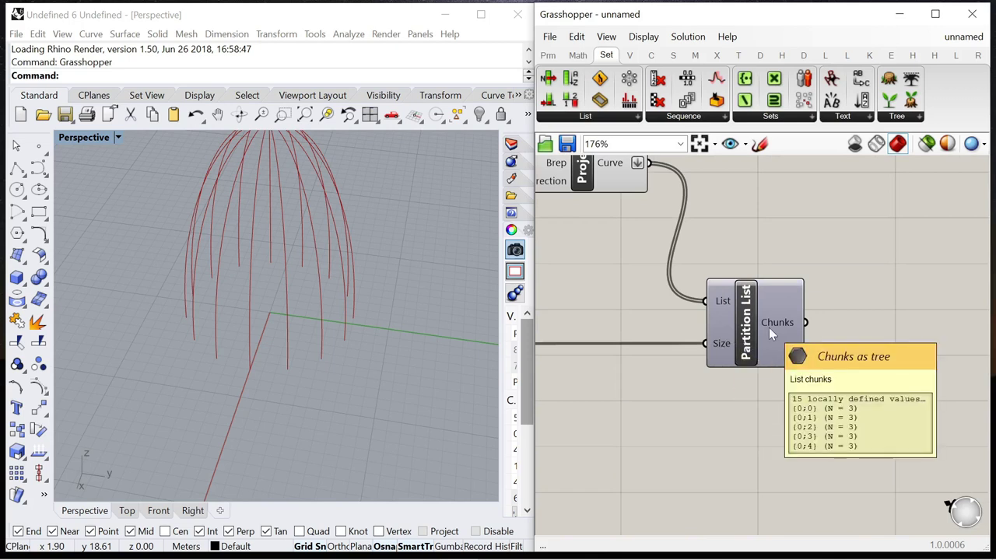
{"action": "scroll", "coordinate": [837, 303], "scroll_direction": "down", "scroll_amount": 3}
{"action": "scroll", "coordinate": [694, 329], "scroll_direction": "up", "scroll_amount": 2}
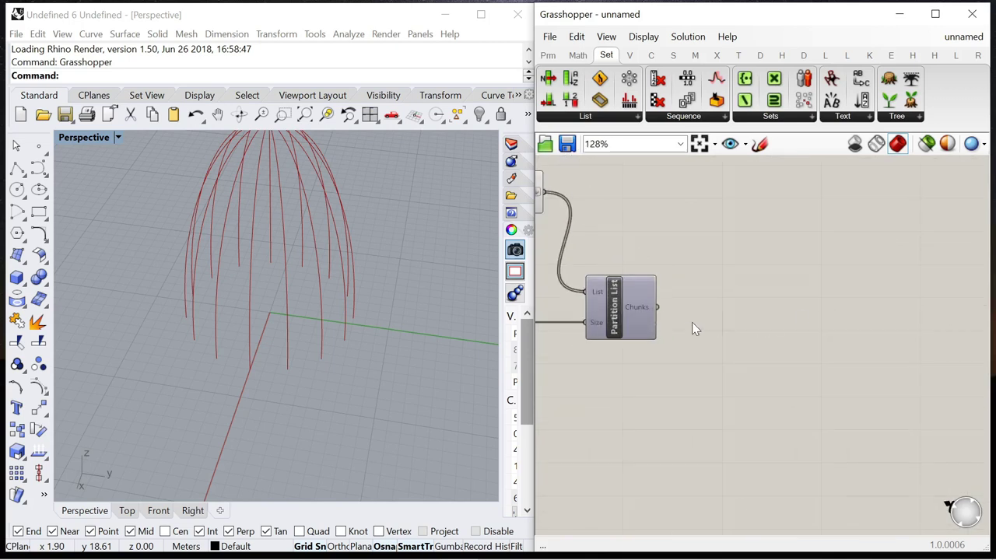
Turn off Project's preview and turn on Partition List's preview
{"action": "left_click", "coordinate": [716, 305]}
{"action": "scroll", "coordinate": [763, 288], "scroll_direction": "down", "scroll_amount": 1}
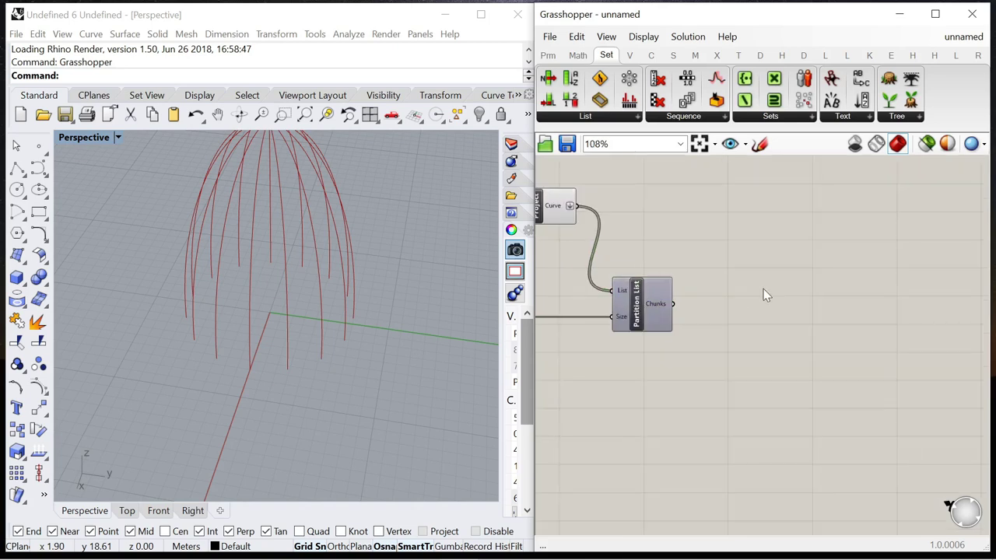
{"action": "left_click", "coordinate": [557, 217]}
{"action": "right_click", "coordinate": [614, 170]}
{"action": "left_click", "coordinate": [660, 195]}
{"action": "left_click", "coordinate": [658, 314]}
{"action": "right_click", "coordinate": [680, 227]}
{"action": "left_click", "coordinate": [715, 236]}
{"action": "left_click", "coordinate": [788, 257]}
{"action": "scroll", "coordinate": [778, 273], "scroll_direction": "down", "scroll_amount": 2}
{"action": "scroll", "coordinate": [743, 308], "scroll_direction": "up", "scroll_amount": 2}
Add a Scale NU component after Partition List and connect the Chunks output to its Geometry input
{"action": "double_click", "coordinate": [790, 314]}
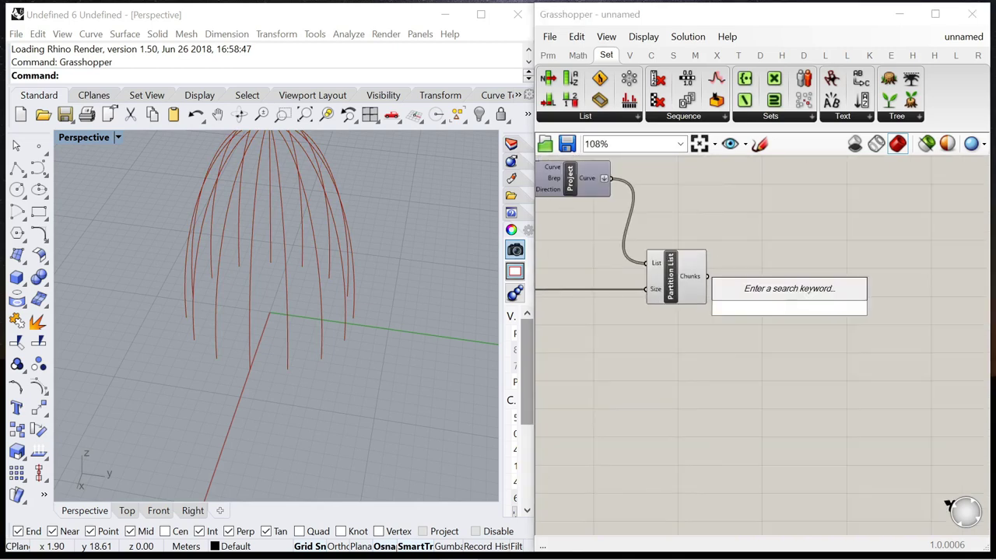
{"action": "type", "text": "scale"}
{"action": "left_click", "coordinate": [751, 272]}
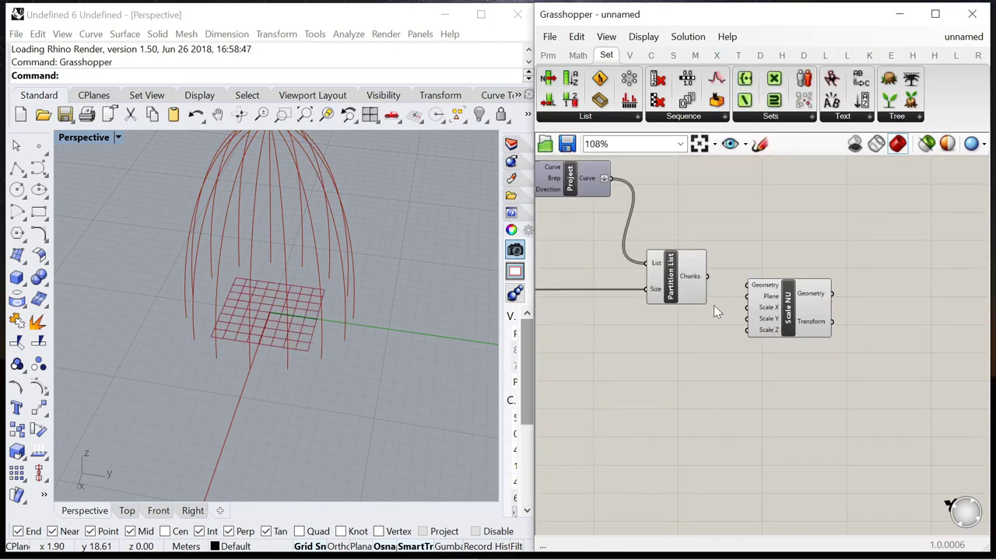
{"action": "scroll", "coordinate": [717, 302], "scroll_direction": "up", "scroll_amount": 3}
{"action": "left_click", "coordinate": [623, 280]}
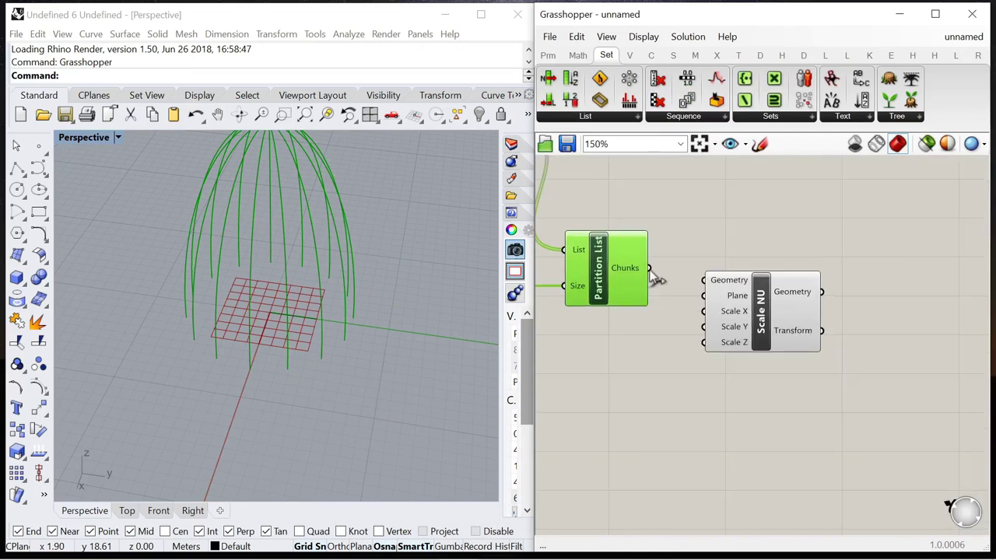
{"action": "scroll", "coordinate": [709, 294], "scroll_direction": "down", "scroll_amount": 5}
{"action": "left_click_drag", "start_coordinate": [709, 303], "coordinate": [769, 303]}
{"action": "scroll", "coordinate": [741, 305], "scroll_direction": "up", "scroll_amount": 4}
Add a Gene Pool component below the wire between Partition List and the new Scale NU
{"action": "double_click", "coordinate": [685, 358]}
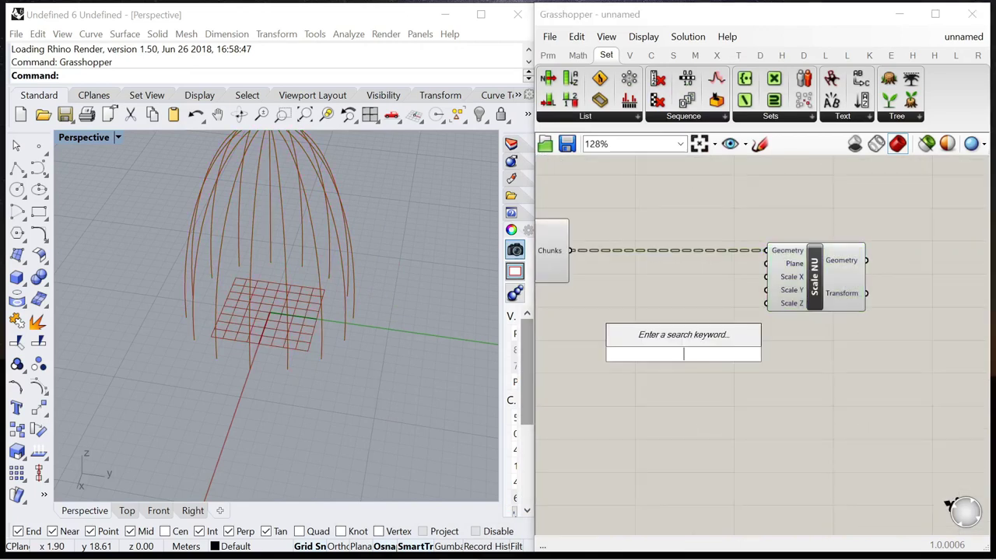
{"action": "type", "text": "gene"}
{"action": "left_click", "coordinate": [671, 341]}
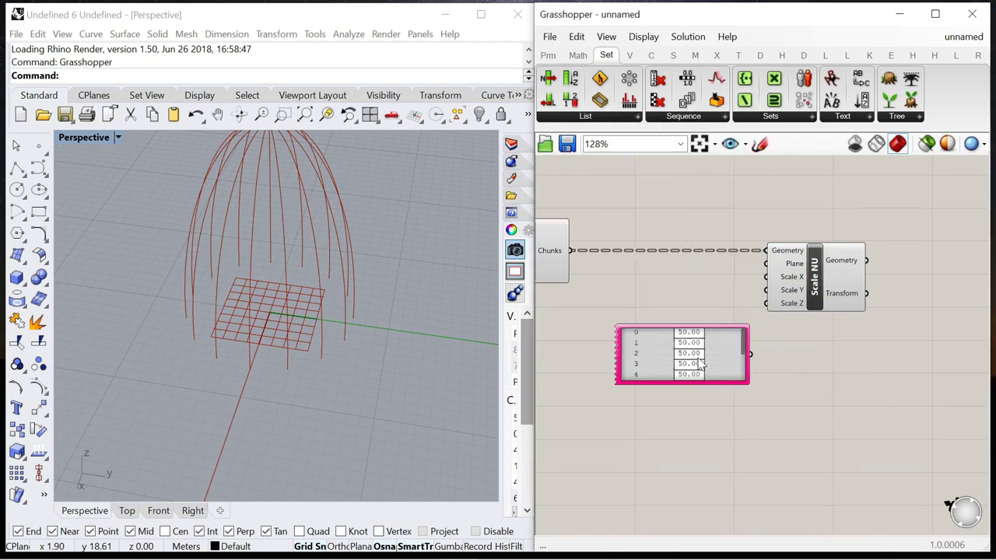
{"action": "scroll", "coordinate": [700, 364], "scroll_direction": "up", "scroll_amount": 3}
Configure the Gene Pool with a gene count of 3, one decimal, a minimum of 1 and a maximum of 3
{"action": "double_click", "coordinate": [632, 356]}
{"action": "double_click", "coordinate": [692, 305]}
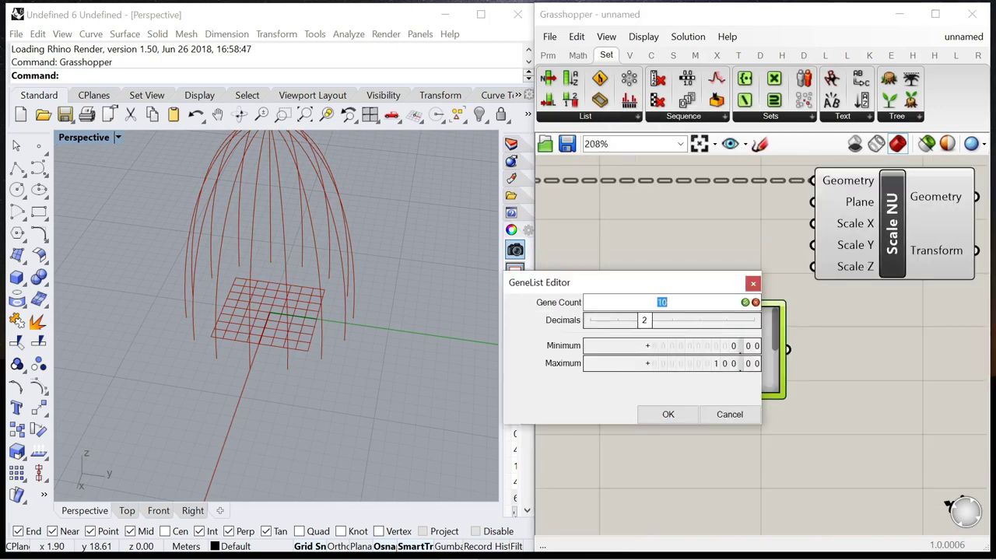
{"action": "type", "text": "3"}
{"action": "left_click_drag", "start_coordinate": [645, 327], "coordinate": [624, 328]}
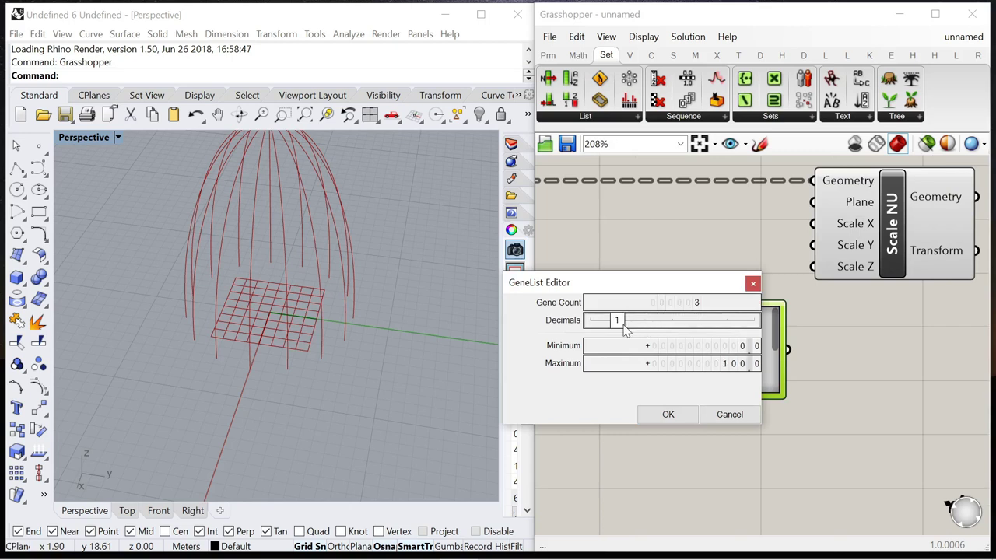
{"action": "double_click", "coordinate": [661, 347]}
{"action": "type", "text": "1"}
{"action": "double_click", "coordinate": [674, 364]}
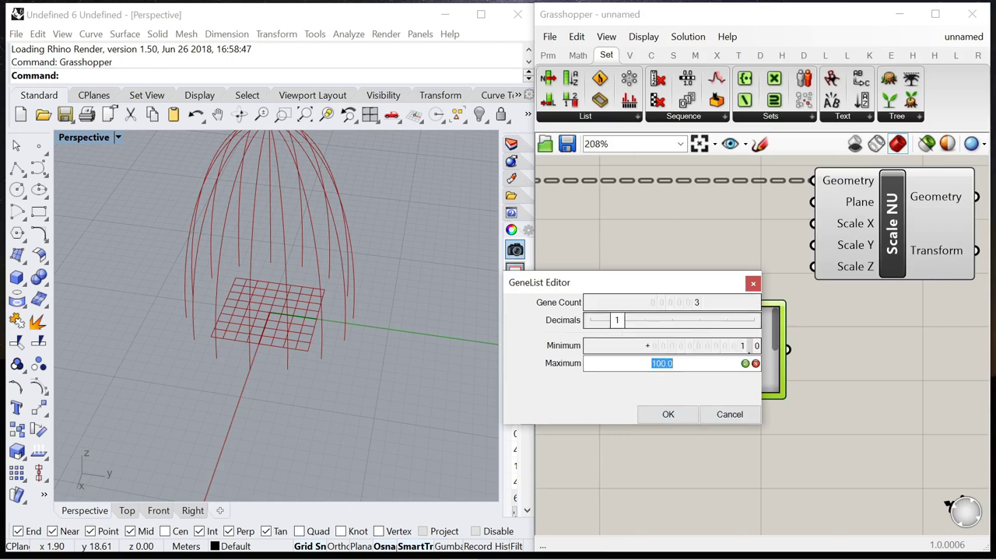
{"action": "left_click", "coordinate": [668, 414]}
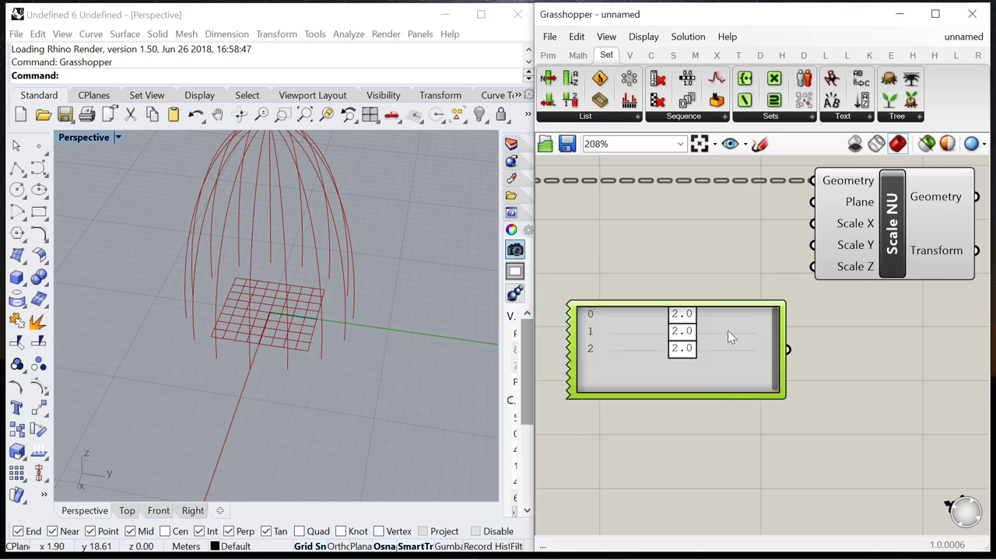
Connect the Gene Pool to the new Scale NU's Scale X and Scale Y inputs and move it further from that component
{"action": "left_click_drag", "start_coordinate": [790, 368], "coordinate": [788, 340]}
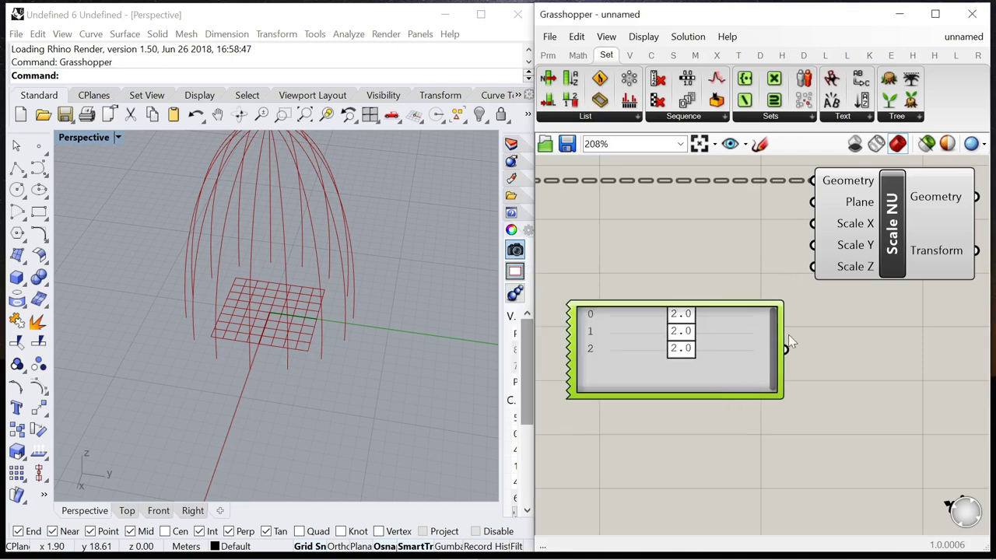
{"action": "left_click_drag", "start_coordinate": [801, 226], "coordinate": [811, 224]}
{"action": "left_click_drag", "start_coordinate": [789, 349], "coordinate": [775, 351]}
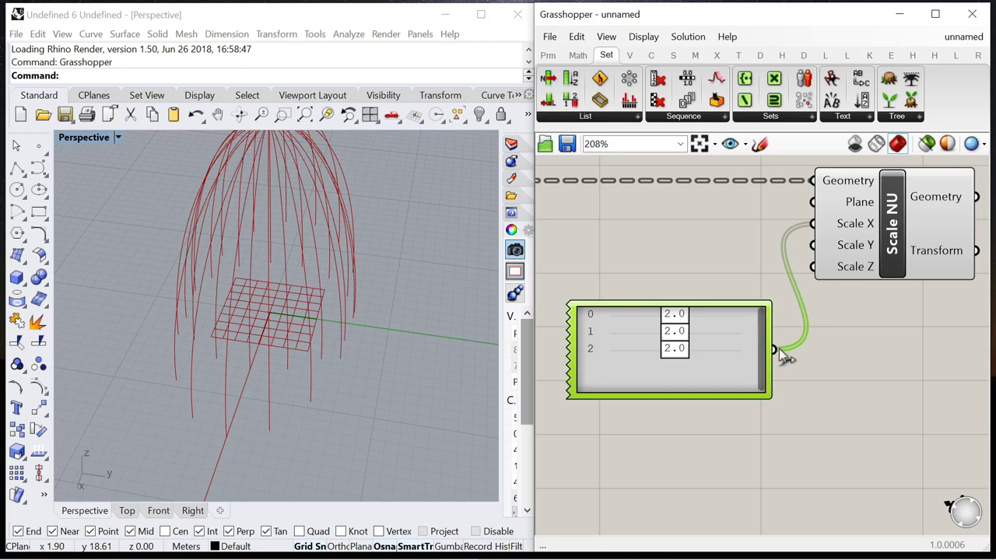
{"action": "left_click_drag", "start_coordinate": [807, 251], "coordinate": [811, 246]}
{"action": "left_click_drag", "start_coordinate": [619, 357], "coordinate": [602, 412]}
{"action": "scroll", "coordinate": [789, 289], "scroll_direction": "down", "scroll_amount": 4}
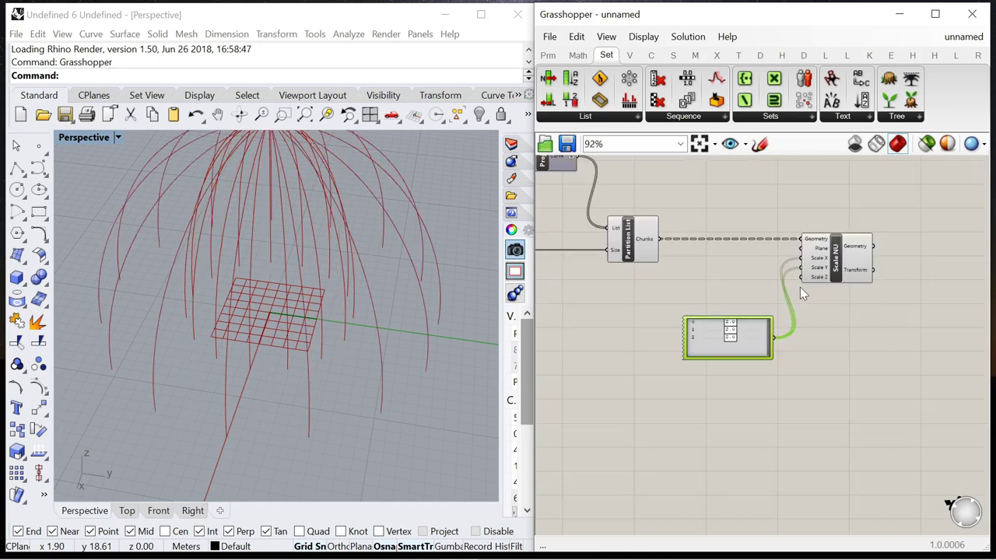
{"action": "scroll", "coordinate": [751, 286], "scroll_direction": "up", "scroll_amount": 3}
{"action": "right_click_drag", "start_coordinate": [447, 389], "coordinate": [355, 372]}
{"action": "left_click_drag", "start_coordinate": [692, 356], "coordinate": [639, 322]}
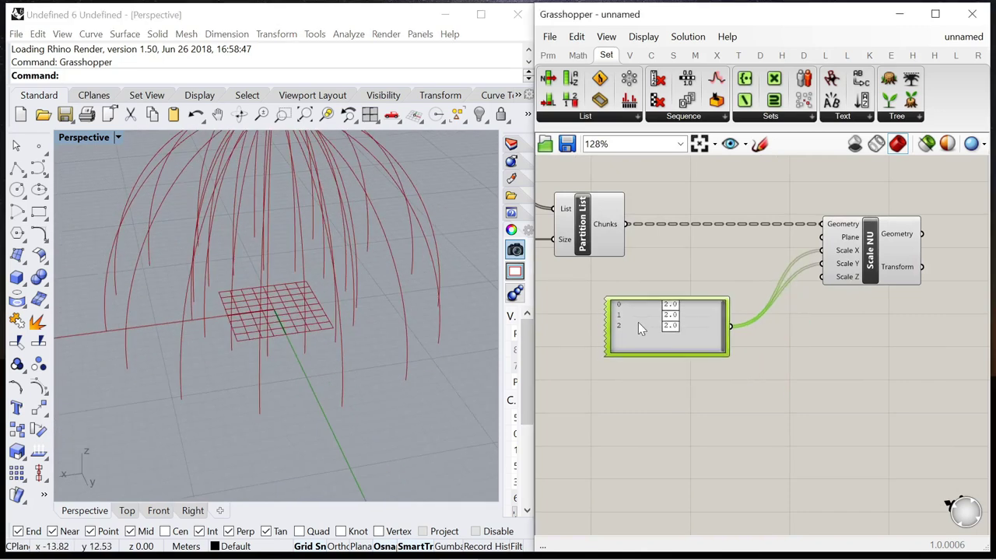
Lower all three Gene Pool values to the low end of their range
{"action": "scroll", "coordinate": [728, 339], "scroll_direction": "up", "scroll_amount": 4}
{"action": "left_click_drag", "start_coordinate": [660, 290], "coordinate": [557, 295]}
{"action": "left_click_drag", "start_coordinate": [657, 316], "coordinate": [581, 341]}
{"action": "left_click_drag", "start_coordinate": [660, 337], "coordinate": [579, 336]}
Set the Gene Pool's maximum to 1.5
{"action": "double_click", "coordinate": [661, 363]}
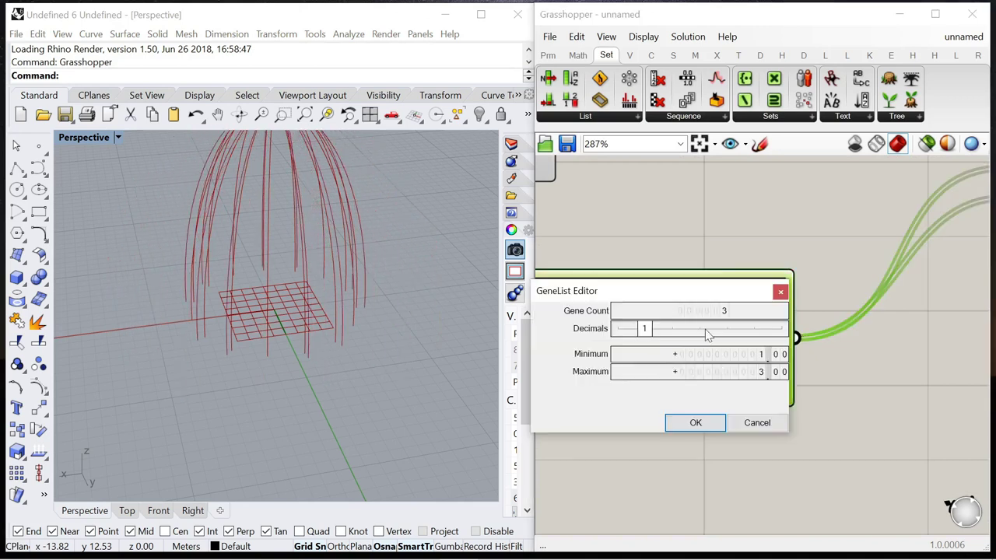
{"action": "double_click", "coordinate": [733, 373]}
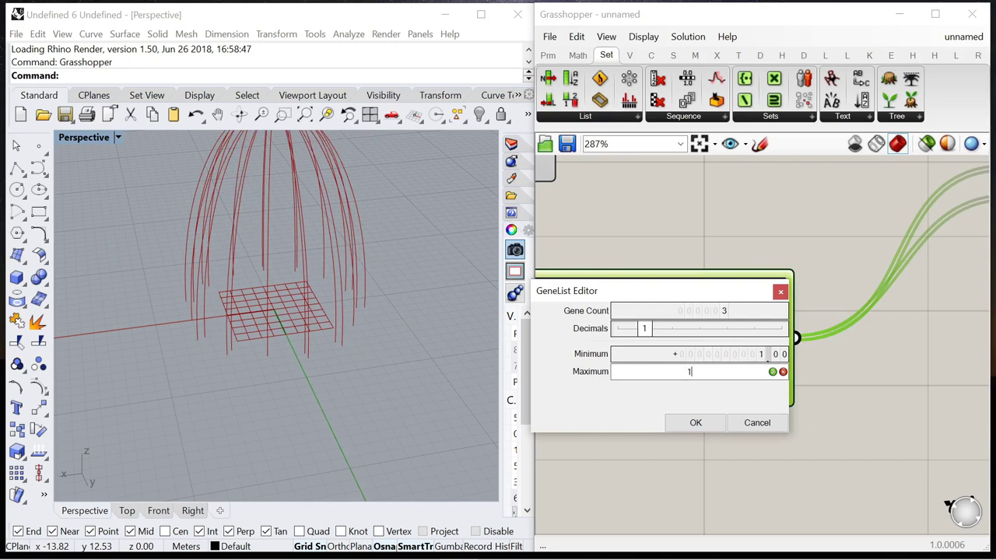
{"action": "type", "text": "1.5"}
{"action": "left_click", "coordinate": [696, 422]}
{"action": "scroll", "coordinate": [644, 340], "scroll_direction": "down", "scroll_amount": 3}
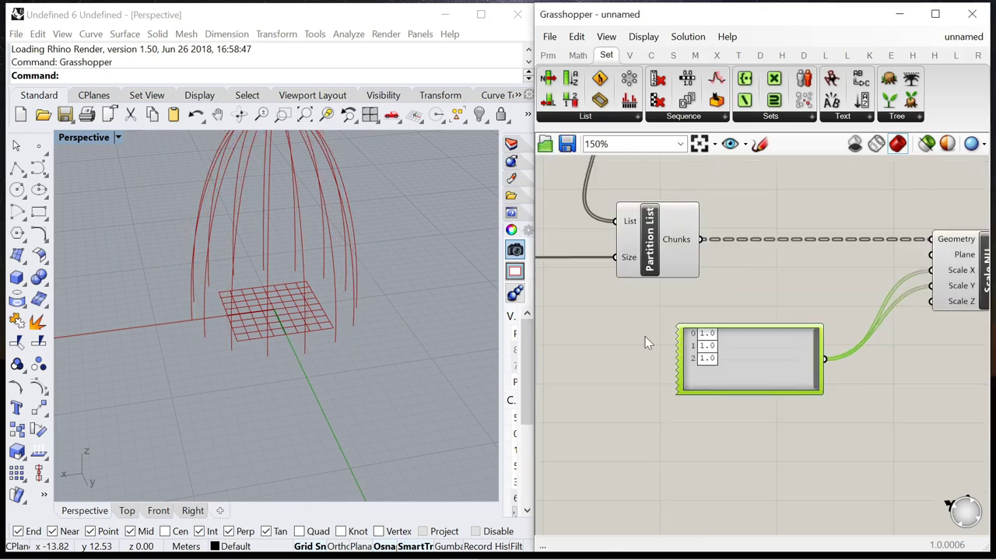
Raise genes 1 and 2 in the Gene Pool to 1.2
{"action": "scroll", "coordinate": [700, 358], "scroll_direction": "up", "scroll_amount": 3}
{"action": "left_click_drag", "start_coordinate": [761, 387], "coordinate": [793, 386]}
{"action": "right_click_drag", "start_coordinate": [329, 360], "coordinate": [325, 381]}
{"action": "scroll", "coordinate": [787, 362], "scroll_direction": "up", "scroll_amount": 1}
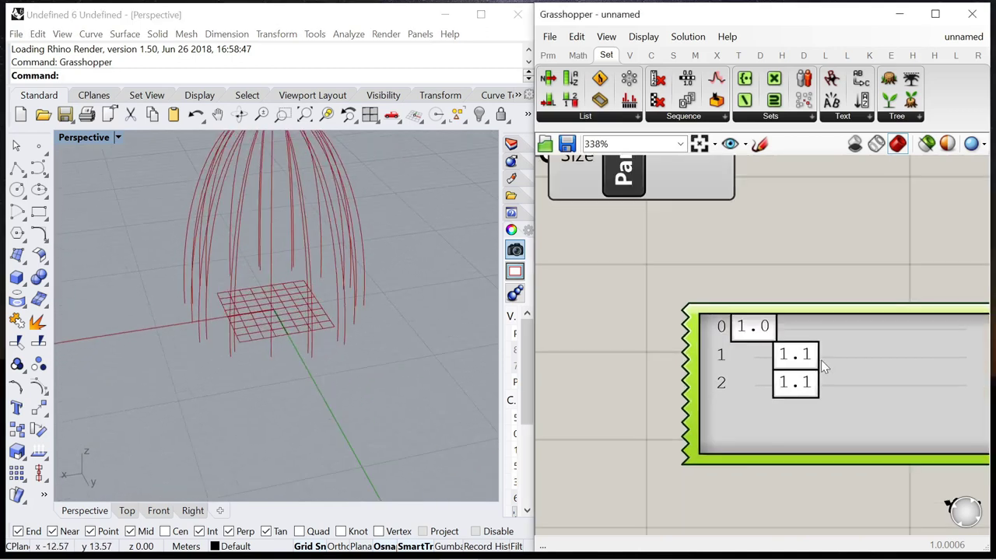
{"action": "left_click_drag", "start_coordinate": [797, 356], "coordinate": [840, 356]}
{"action": "left_click_drag", "start_coordinate": [787, 393], "coordinate": [829, 394]}
{"action": "right_click_drag", "start_coordinate": [366, 334], "coordinate": [311, 335]}
{"action": "scroll", "coordinate": [669, 319], "scroll_direction": "down", "scroll_amount": 6}
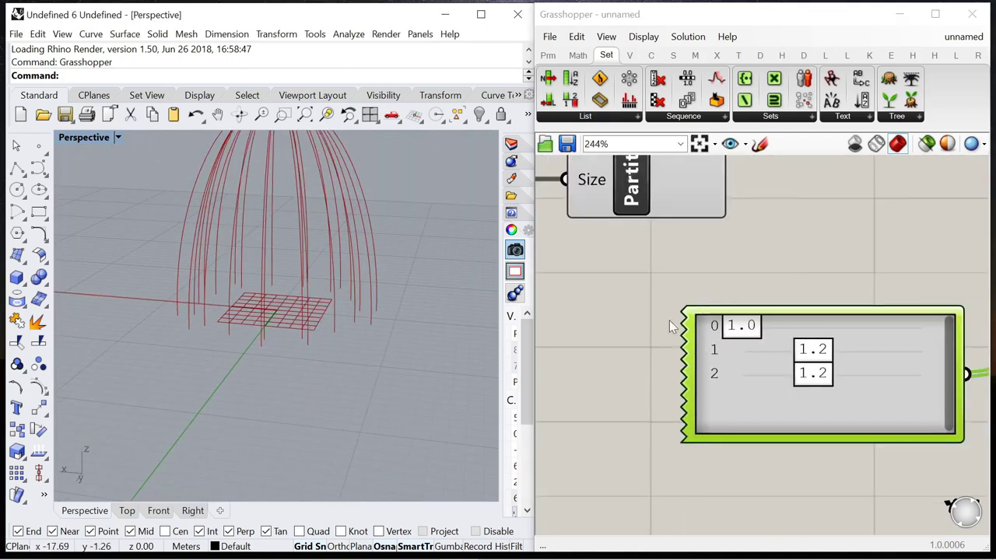
Add a Sub Curve component after the new Scale NU and connect the scaled Geometry output to its Base curve input
{"action": "left_click", "coordinate": [729, 301]}
{"action": "scroll", "coordinate": [705, 310], "scroll_direction": "down", "scroll_amount": 3}
{"action": "scroll", "coordinate": [700, 311], "scroll_direction": "up", "scroll_amount": 4}
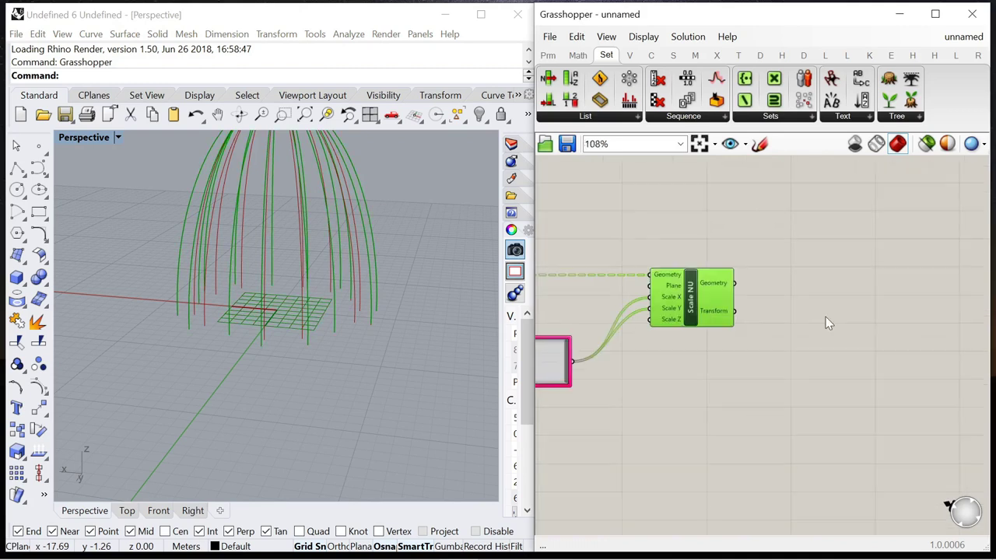
{"action": "double_click", "coordinate": [825, 317]}
{"action": "type", "text": "sub"}
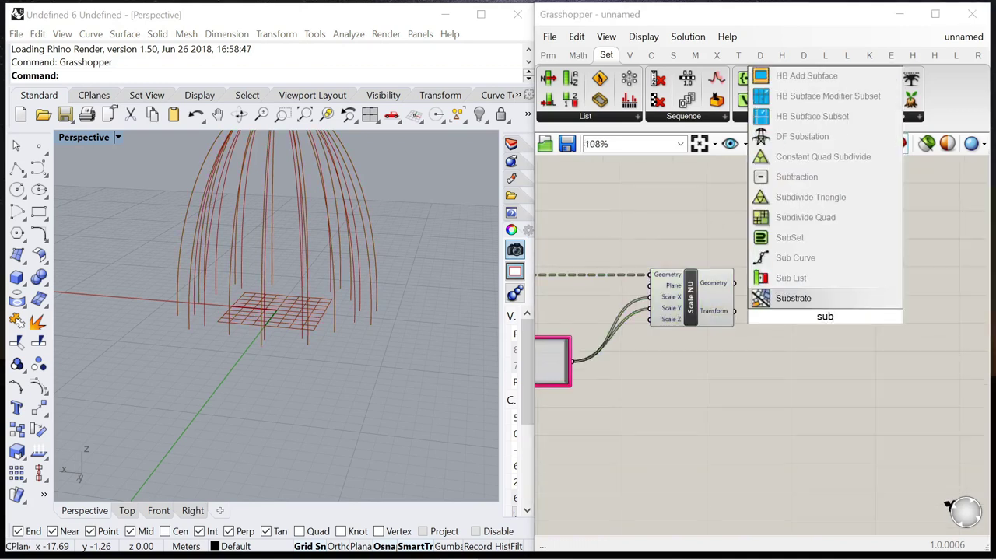
{"action": "left_click", "coordinate": [820, 259]}
{"action": "left_click_drag", "start_coordinate": [734, 283], "coordinate": [770, 304]}
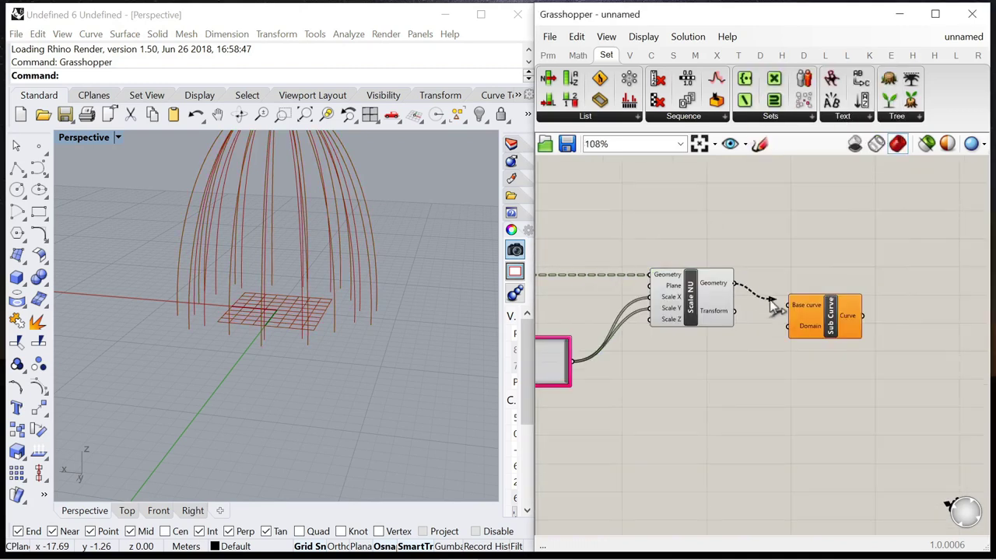
{"action": "scroll", "coordinate": [823, 327], "scroll_direction": "down", "scroll_amount": 3}
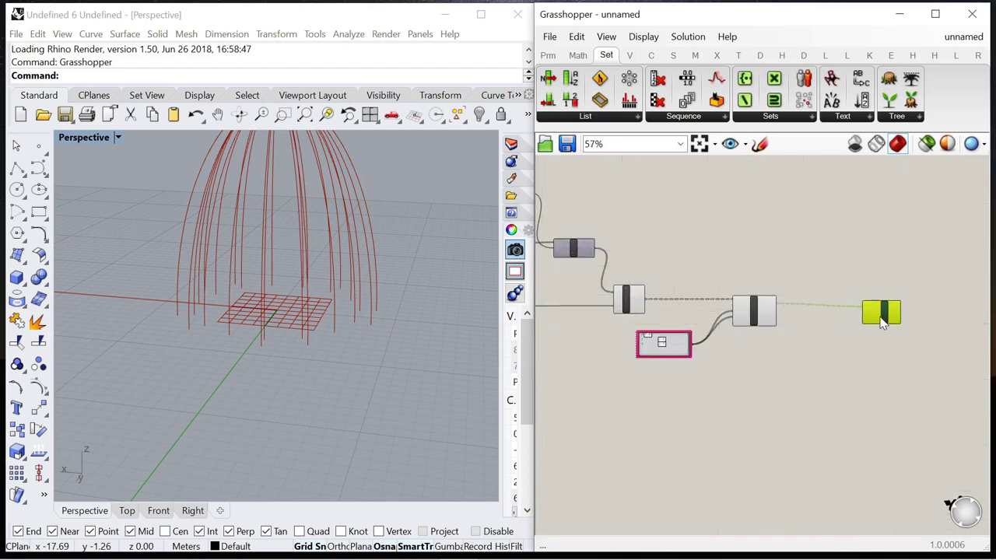
Place a copy of the three-gene Gene Pool between the Scale NU and Sub Curve components
{"action": "scroll", "coordinate": [856, 334], "scroll_direction": "up", "scroll_amount": 4}
{"action": "scroll", "coordinate": [871, 300], "scroll_direction": "down", "scroll_amount": 3}
{"action": "left_click", "coordinate": [567, 343]}
{"action": "left_click_drag", "start_coordinate": [568, 342], "coordinate": [784, 347]}
{"action": "scroll", "coordinate": [900, 349], "scroll_direction": "up", "scroll_amount": 4}
Configure the copied Gene Pool with two decimals, a minimum of 0.50 and a maximum of 1.0
{"action": "double_click", "coordinate": [740, 352]}
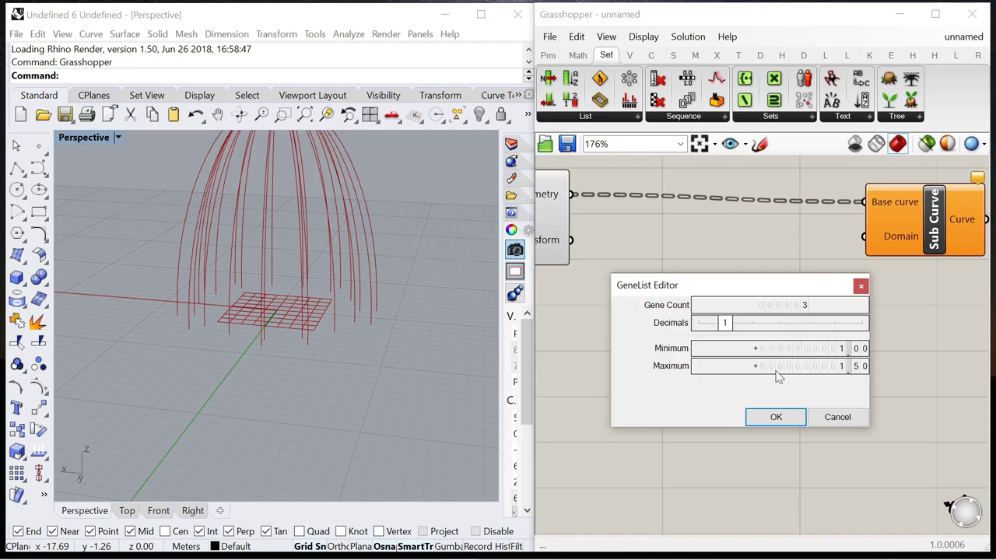
{"action": "double_click", "coordinate": [776, 355]}
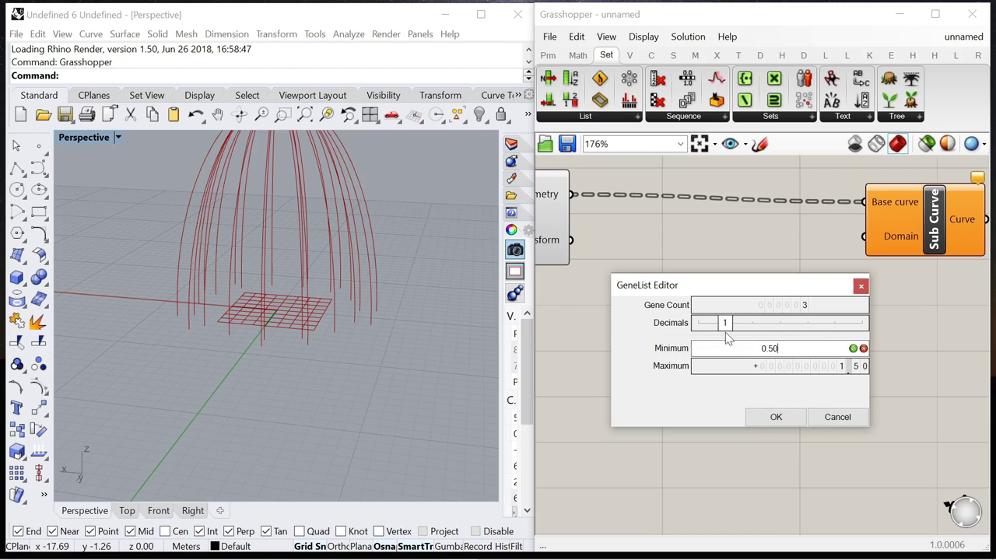
{"action": "key", "text": "Return"}
{"action": "double_click", "coordinate": [859, 367]}
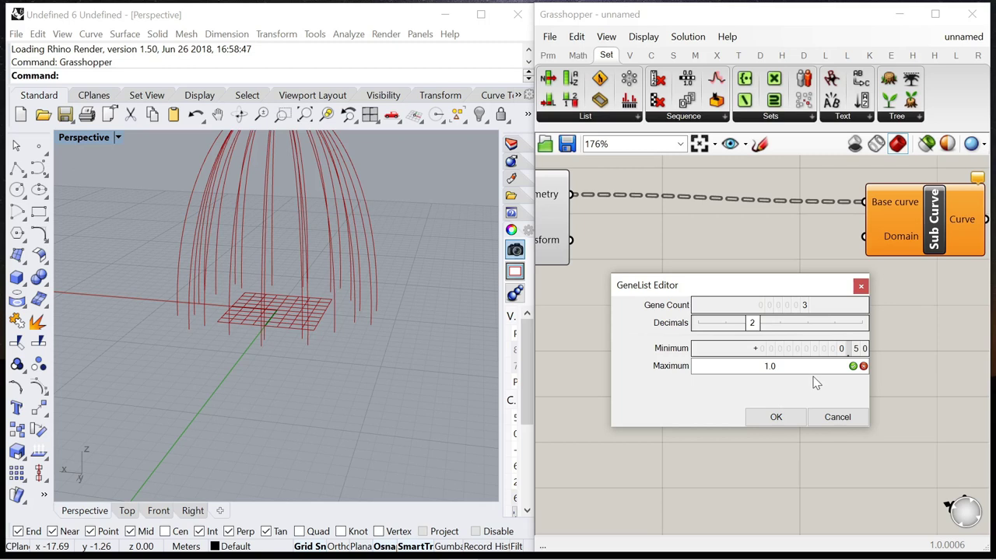
{"action": "left_click", "coordinate": [776, 417]}
Reparameterize the Sub Curve's Base curve input and connect the copied Gene Pool to its Domain input
{"action": "scroll", "coordinate": [855, 241], "scroll_direction": "up", "scroll_amount": 2}
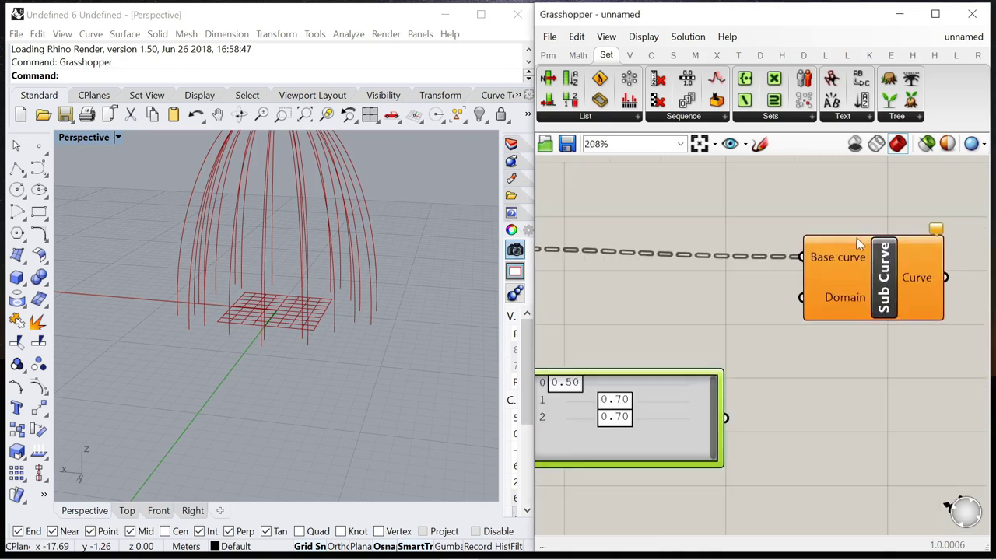
{"action": "right_click", "coordinate": [835, 257]}
{"action": "left_click", "coordinate": [876, 410]}
{"action": "mouse_move", "coordinate": [727, 416]}
{"action": "left_mouse_down"}
{"action": "mouse_move", "coordinate": [770, 408]}
{"action": "mouse_move", "coordinate": [742, 418]}
{"action": "left_mouse_up"}
{"action": "left_click_drag", "start_coordinate": [782, 336], "coordinate": [784, 297]}
{"action": "left_click", "coordinate": [849, 315]}
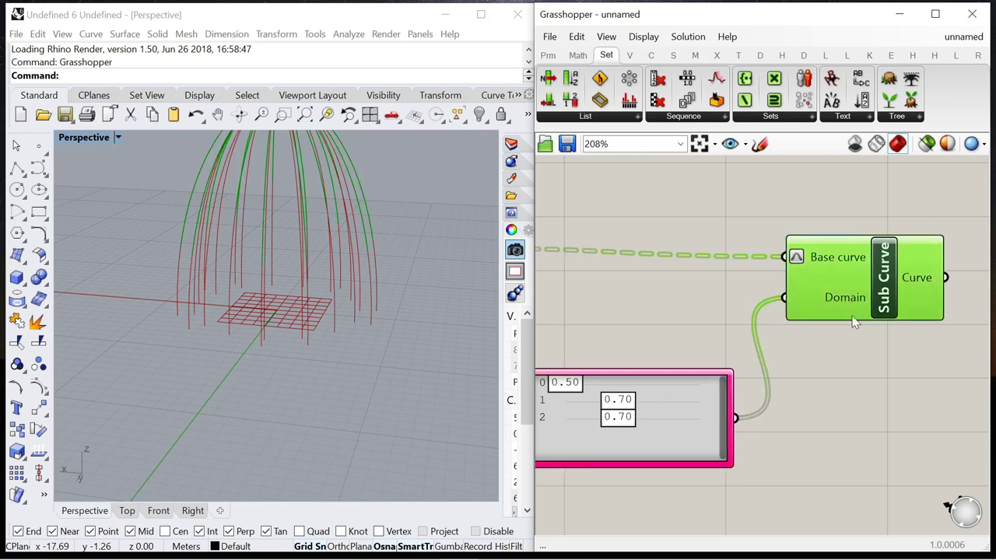
Raise all three genes of the domain Gene Pool to 1.00 and hide the Scale NU and Partition List previews
{"action": "scroll", "coordinate": [849, 315], "scroll_direction": "down", "scroll_amount": 3}
{"action": "scroll", "coordinate": [795, 371], "scroll_direction": "up", "scroll_amount": 2}
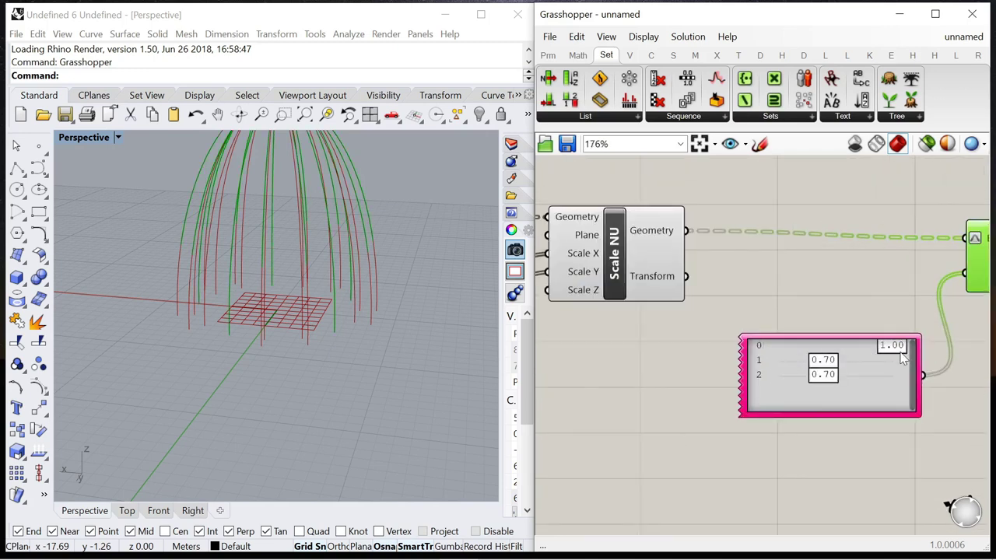
{"action": "scroll", "coordinate": [786, 350], "scroll_direction": "down", "scroll_amount": 4}
{"action": "right_click", "coordinate": [687, 221]}
{"action": "left_click", "coordinate": [733, 244]}
{"action": "scroll", "coordinate": [616, 278], "scroll_direction": "up", "scroll_amount": 1}
{"action": "right_click", "coordinate": [617, 279]}
{"action": "left_click", "coordinate": [674, 235]}
{"action": "right_click_drag", "start_coordinate": [241, 354], "coordinate": [308, 378]}
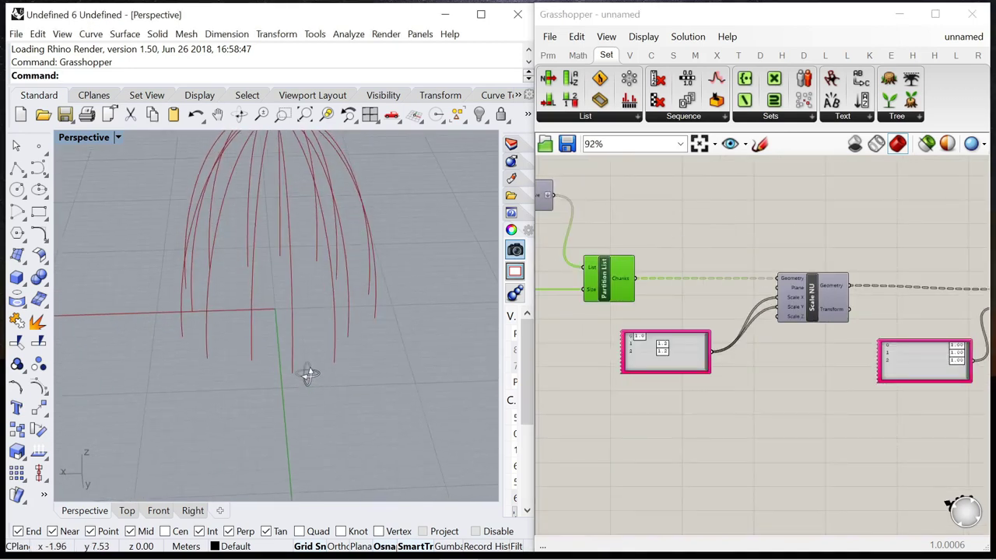
Lower genes 1 and 2 of the domain Gene Pool to 0.85
{"action": "scroll", "coordinate": [747, 322], "scroll_direction": "down", "scroll_amount": 3}
{"action": "scroll", "coordinate": [770, 332], "scroll_direction": "up", "scroll_amount": 6}
{"action": "left_click_drag", "start_coordinate": [833, 331], "coordinate": [811, 333]}
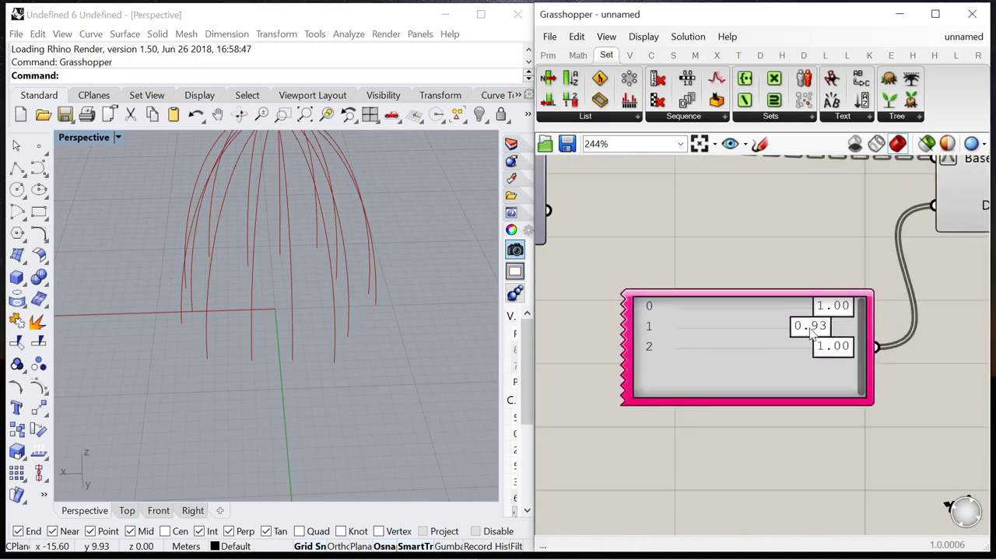
{"action": "right_click_drag", "start_coordinate": [319, 389], "coordinate": [299, 350]}
{"action": "scroll", "coordinate": [805, 342], "scroll_direction": "up", "scroll_amount": 3}
{"action": "left_click_drag", "start_coordinate": [809, 334], "coordinate": [763, 368]}
{"action": "right_click_drag", "start_coordinate": [257, 304], "coordinate": [218, 366]}
Flatten the Sub Curve's Curve output, add a Loft component and connect the flattened curves to its Curves input
{"action": "scroll", "coordinate": [695, 296], "scroll_direction": "down", "scroll_amount": 5}
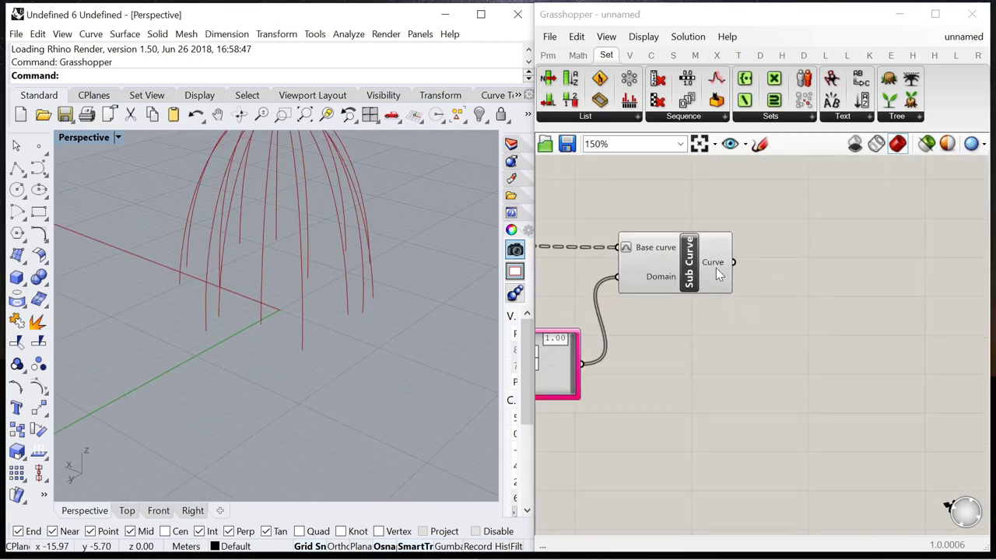
{"action": "right_click", "coordinate": [717, 272]}
{"action": "key", "text": "Escape"}
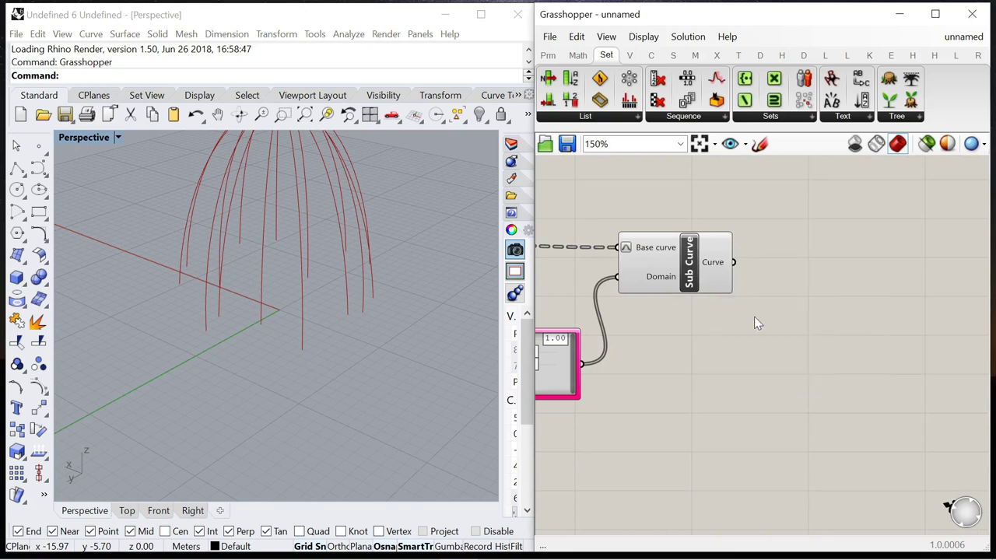
{"action": "double_click", "coordinate": [787, 303]}
{"action": "type", "text": "loft"}
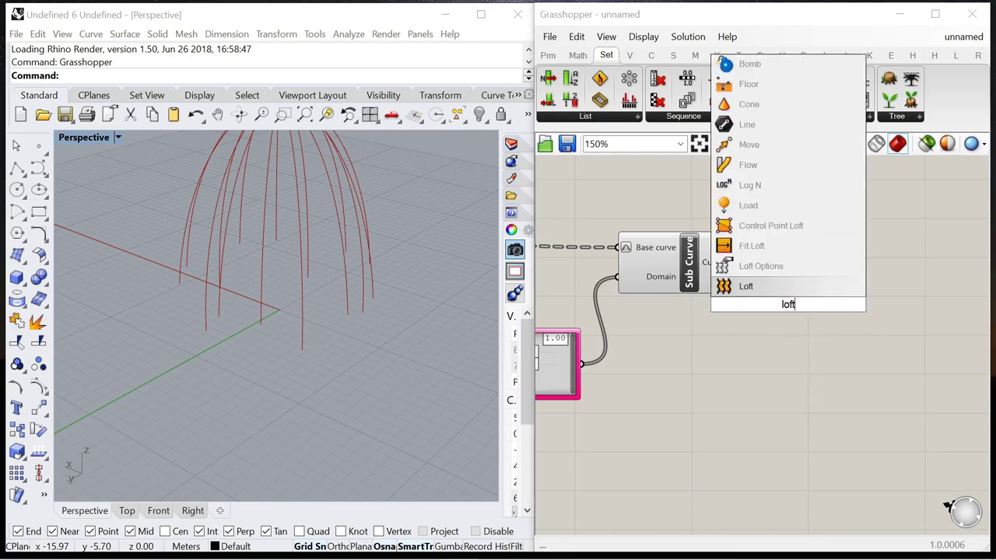
{"action": "key", "text": "Return"}
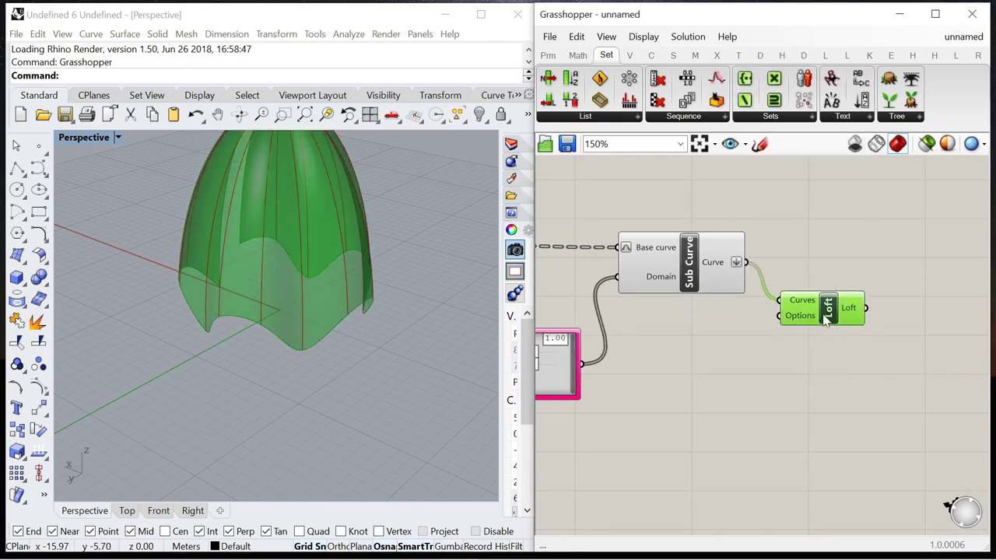
{"action": "left_click_drag", "start_coordinate": [783, 314], "coordinate": [896, 279]}
{"action": "right_click_drag", "start_coordinate": [334, 398], "coordinate": [265, 309]}
Hide the preview of the Sub Curve component
{"action": "left_click", "coordinate": [624, 272]}
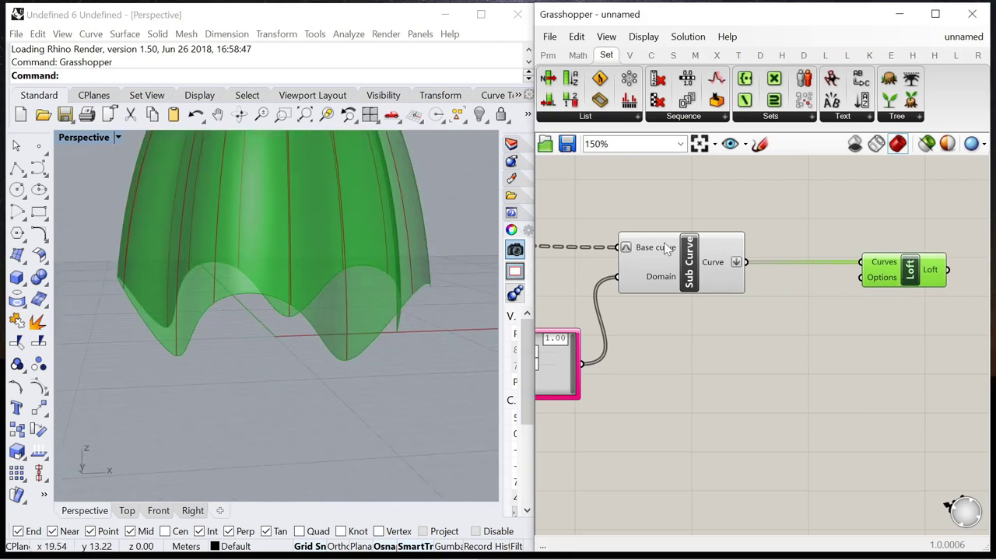
{"action": "right_click", "coordinate": [667, 250]}
{"action": "left_click", "coordinate": [689, 199]}
Add a Loft Options component and connect its output to the Loft's Options input
{"action": "double_click", "coordinate": [776, 334]}
{"action": "type", "text": "loft"}
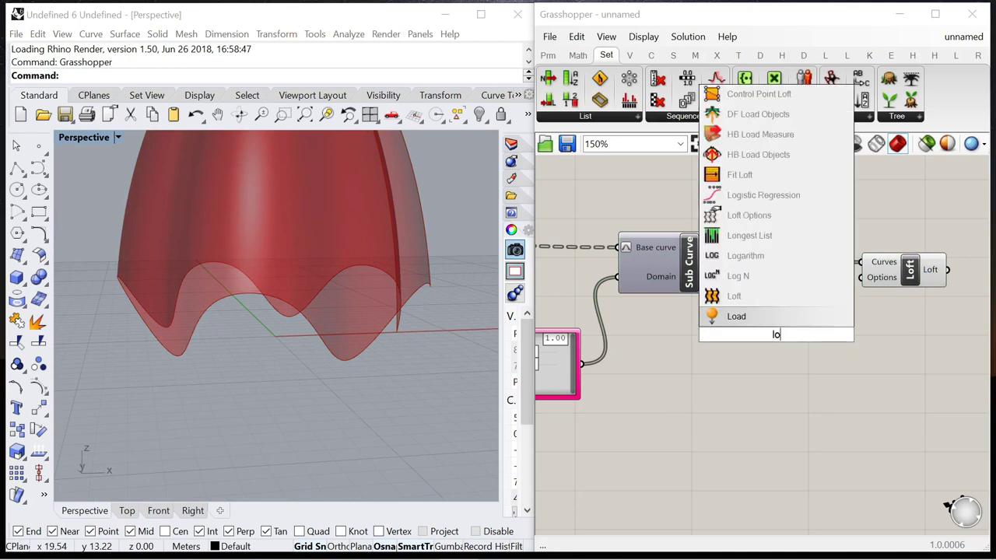
{"action": "left_click", "coordinate": [768, 297]}
{"action": "scroll", "coordinate": [768, 300], "scroll_direction": "down", "scroll_amount": 2}
{"action": "scroll", "coordinate": [814, 295], "scroll_direction": "up", "scroll_amount": 3}
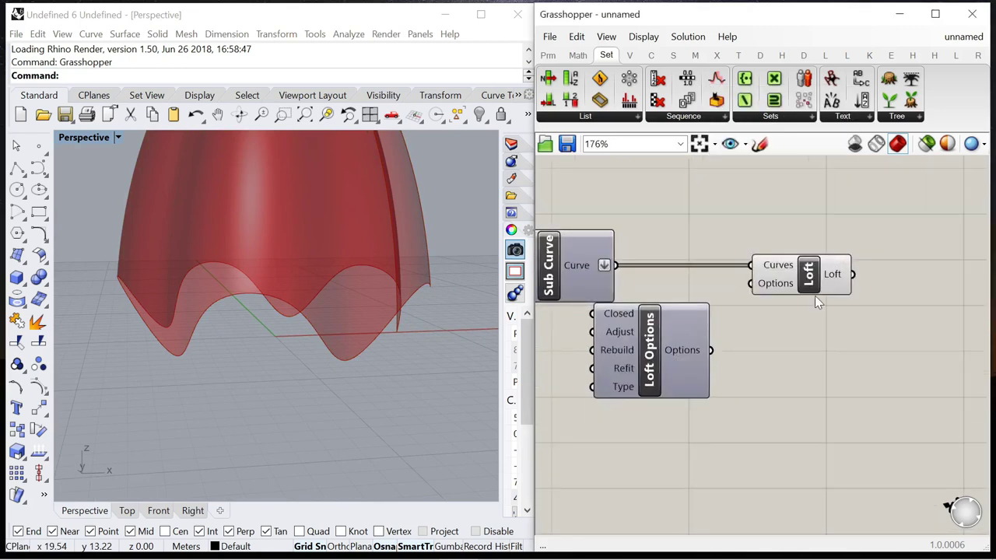
{"action": "left_click_drag", "start_coordinate": [814, 289], "coordinate": [896, 289]}
{"action": "right_click_drag", "start_coordinate": [288, 304], "coordinate": [256, 350]}
{"action": "left_click_drag", "start_coordinate": [649, 356], "coordinate": [747, 389]}
Add a Boolean Toggle, connect it to the Closed input of Loft Options and set it to True
{"action": "double_click", "coordinate": [634, 426]}
{"action": "type", "text": "boolean"}
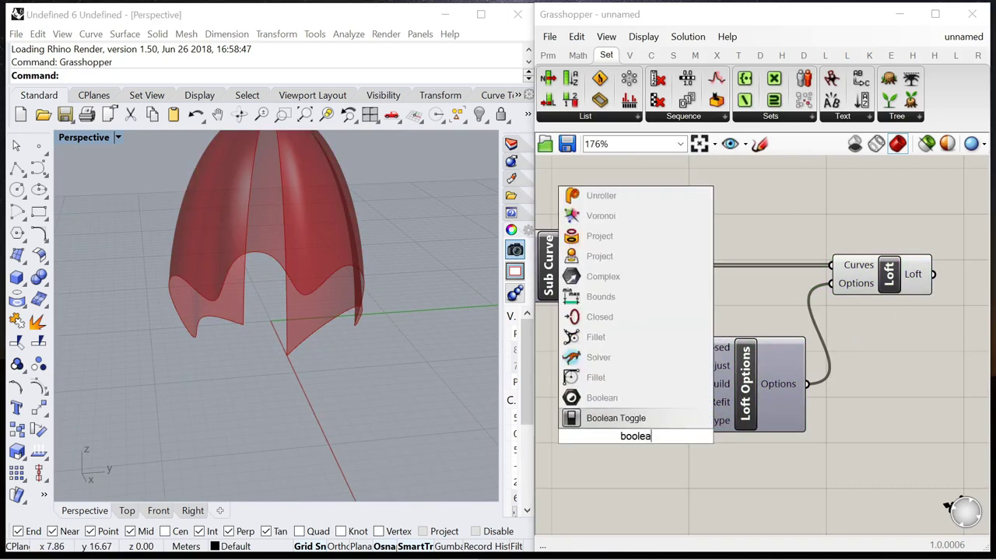
{"action": "key", "text": "Return"}
{"action": "scroll", "coordinate": [707, 424], "scroll_direction": "down", "scroll_amount": 1}
{"action": "left_click_drag", "start_coordinate": [613, 435], "coordinate": [591, 366]}
{"action": "scroll", "coordinate": [661, 346], "scroll_direction": "up", "scroll_amount": 3}
{"action": "double_click", "coordinate": [661, 364]}
{"action": "scroll", "coordinate": [715, 347], "scroll_direction": "down", "scroll_amount": 3}
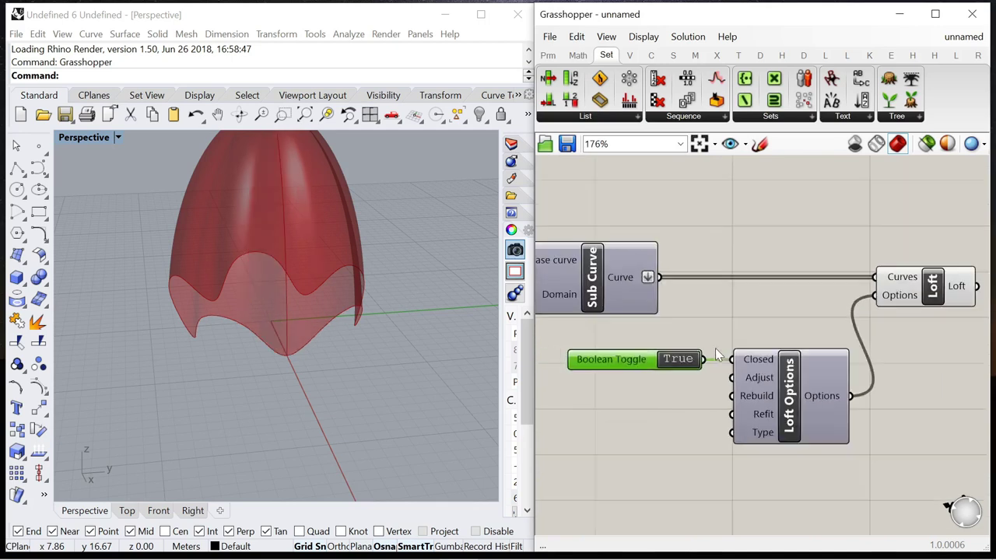
Add a Number Slider starting at 0 and connect it to the Type input of Loft Options
{"action": "scroll", "coordinate": [715, 348], "scroll_direction": "up", "scroll_amount": 4}
{"action": "double_click", "coordinate": [635, 446]}
{"action": "type", "text": "0<"}
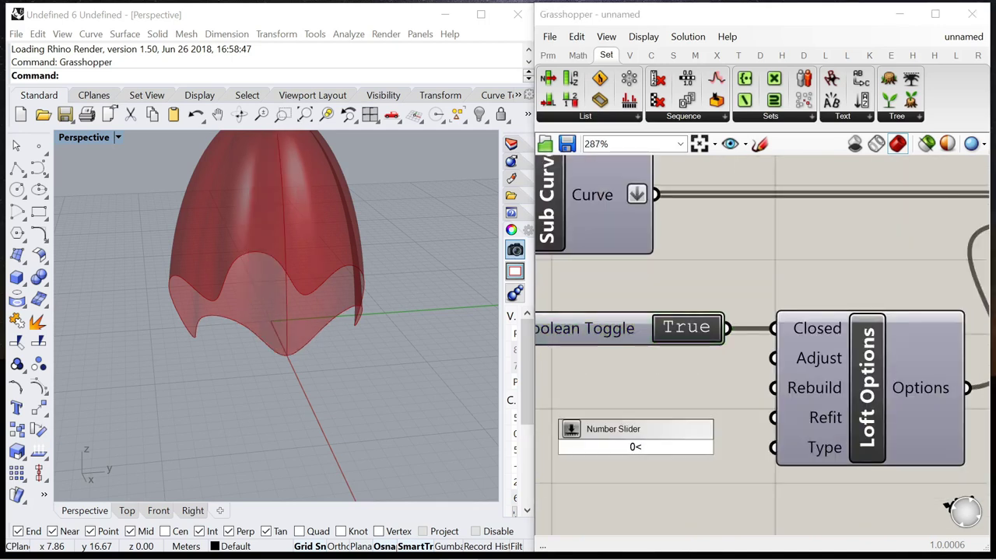
{"action": "key", "text": "Return"}
{"action": "scroll", "coordinate": [630, 438], "scroll_direction": "down", "scroll_amount": 3}
{"action": "scroll", "coordinate": [629, 438], "scroll_direction": "up", "scroll_amount": 3}
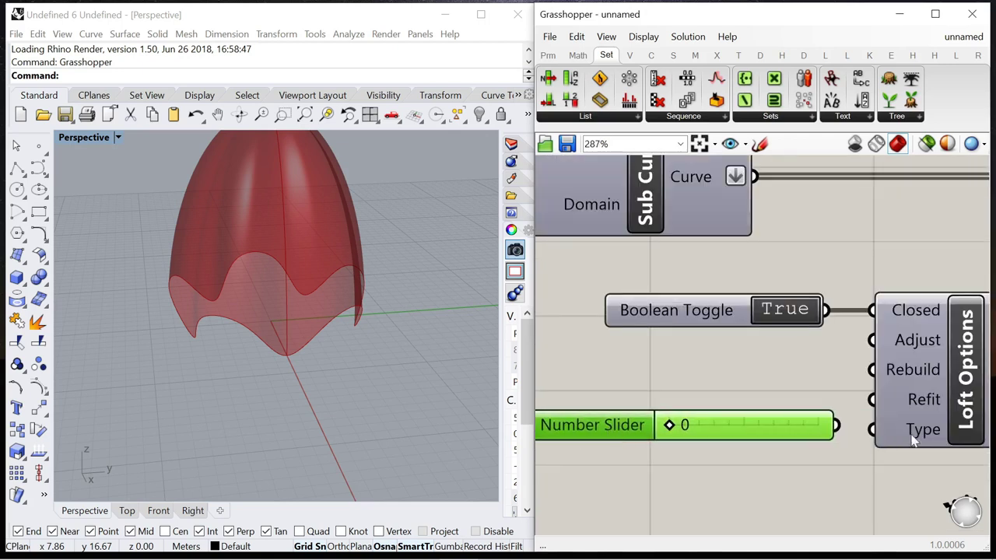
{"action": "mouse_move", "coordinate": [924, 438]}
Compare the dome's shape with loft types 1, 2, 3 and 5, and return the Type slider to 0
{"action": "left_click_drag", "start_coordinate": [622, 435], "coordinate": [695, 430]}
{"action": "right_click_drag", "start_coordinate": [306, 372], "coordinate": [249, 315]}
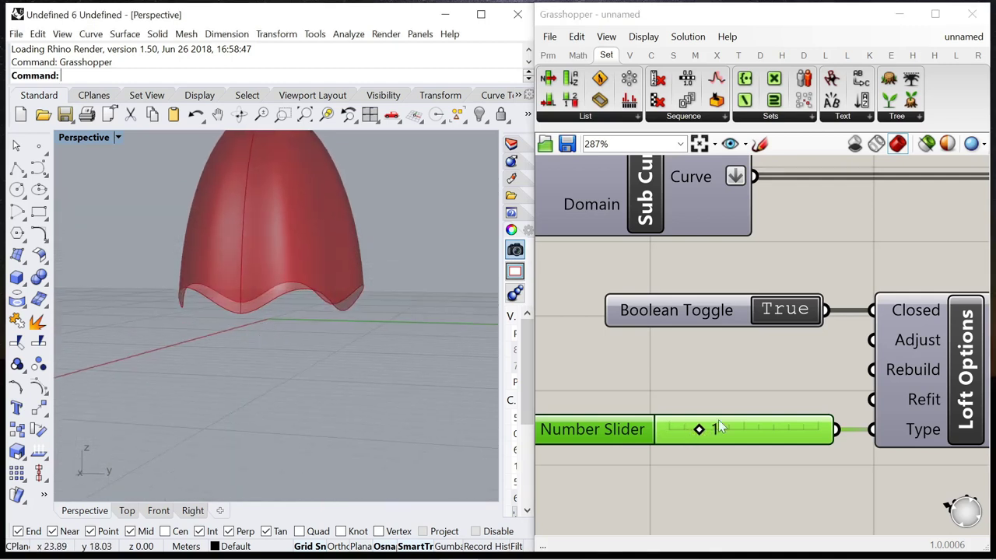
{"action": "left_click_drag", "start_coordinate": [701, 429], "coordinate": [727, 430]}
{"action": "right_click_drag", "start_coordinate": [256, 342], "coordinate": [202, 327]}
{"action": "left_click_drag", "start_coordinate": [726, 430], "coordinate": [758, 429]}
{"action": "right_click_drag", "start_coordinate": [233, 335], "coordinate": [302, 341]}
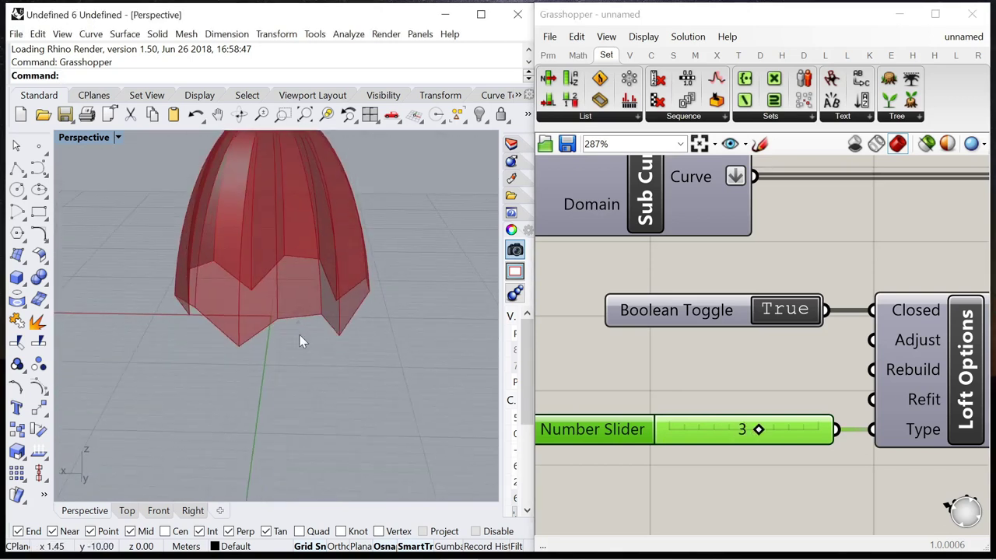
{"action": "left_click_drag", "start_coordinate": [759, 429], "coordinate": [817, 429]}
{"action": "right_click_drag", "start_coordinate": [257, 350], "coordinate": [282, 360]}
{"action": "left_click_drag", "start_coordinate": [817, 432], "coordinate": [601, 436]}
{"action": "right_click_drag", "start_coordinate": [430, 382], "coordinate": [69, 352]}
Lower genes 1 and 2 of the domain Gene Pool to 0.80
{"action": "scroll", "coordinate": [804, 351], "scroll_direction": "down", "scroll_amount": 5}
{"action": "scroll", "coordinate": [758, 347], "scroll_direction": "up", "scroll_amount": 6}
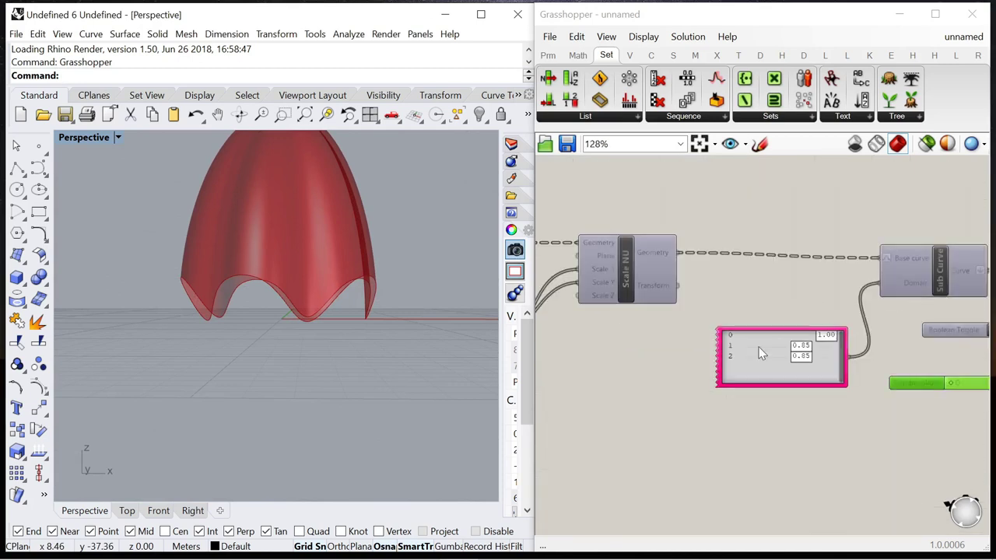
{"action": "left_click_drag", "start_coordinate": [803, 360], "coordinate": [776, 388]}
{"action": "right_click_drag", "start_coordinate": [266, 329], "coordinate": [311, 349]}
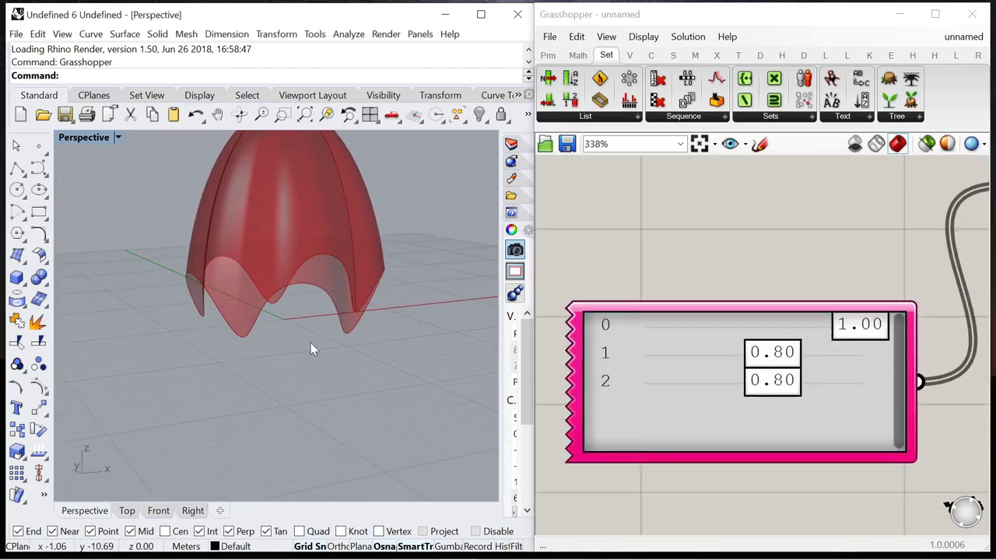
Raise genes 1 and 2 of the Gene Pool driving the Scale NU to 1.4
{"action": "scroll", "coordinate": [898, 319], "scroll_direction": "down", "scroll_amount": 10}
{"action": "scroll", "coordinate": [899, 319], "scroll_direction": "up", "scroll_amount": 10}
{"action": "left_click_drag", "start_coordinate": [688, 307], "coordinate": [770, 335]}
{"action": "right_click_drag", "start_coordinate": [311, 331], "coordinate": [220, 329]}
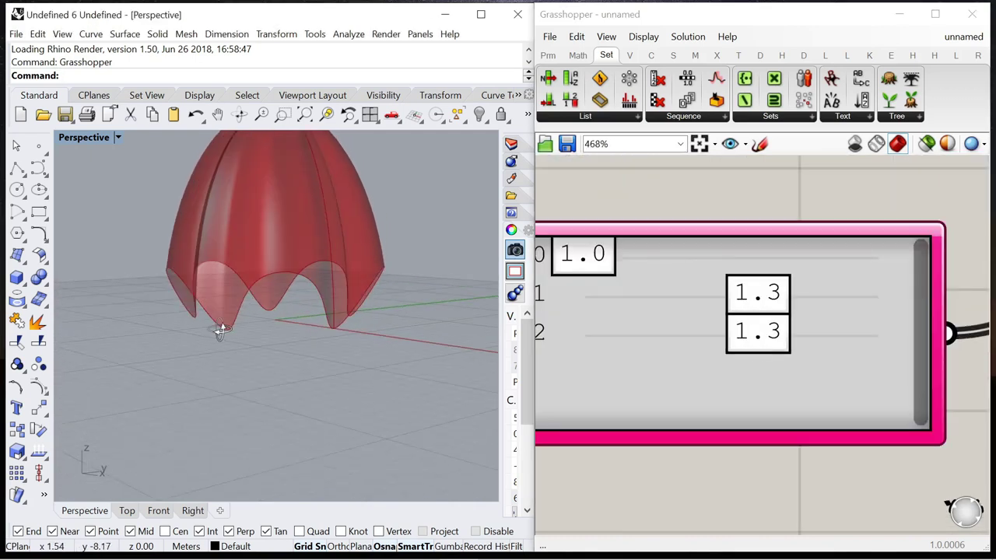
{"action": "left_click_drag", "start_coordinate": [787, 303], "coordinate": [815, 303]}
{"action": "left_click_drag", "start_coordinate": [775, 341], "coordinate": [833, 339]}
{"action": "right_click_drag", "start_coordinate": [271, 312], "coordinate": [316, 304]}
{"action": "scroll", "coordinate": [325, 273], "scroll_direction": "down", "scroll_amount": 5}
{"action": "scroll", "coordinate": [324, 273], "scroll_direction": "up", "scroll_amount": 3}
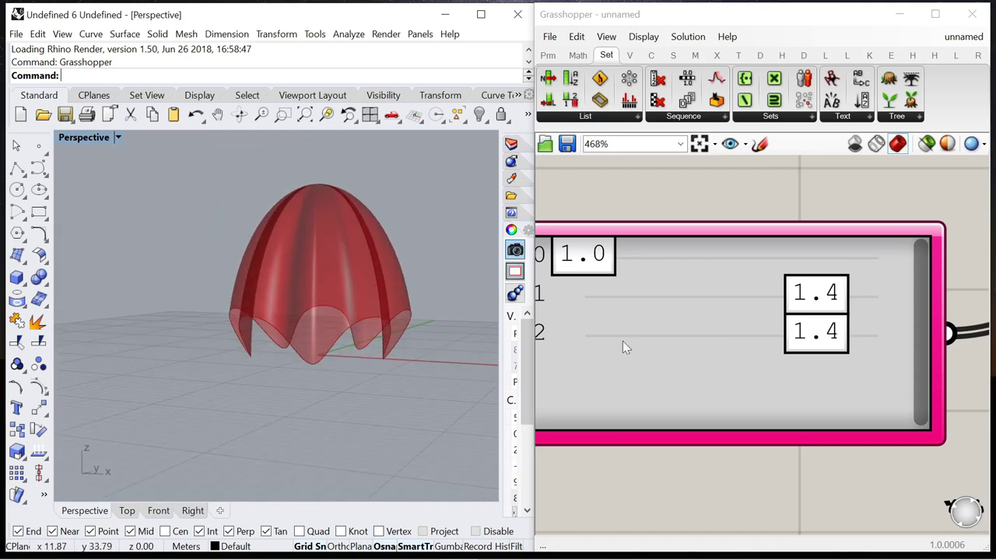
Set the slider feeding the Type input of Loft Options to 2
{"action": "scroll", "coordinate": [625, 344], "scroll_direction": "down", "scroll_amount": 10}
{"action": "scroll", "coordinate": [709, 306], "scroll_direction": "up", "scroll_amount": 8}
{"action": "left_click_drag", "start_coordinate": [782, 309], "coordinate": [829, 310]}
{"action": "right_click_drag", "start_coordinate": [327, 318], "coordinate": [328, 375]}
Add a Custom Preview component and connect the Loft output to its Geometry input
{"action": "scroll", "coordinate": [782, 300], "scroll_direction": "down", "scroll_amount": 5}
{"action": "scroll", "coordinate": [733, 294], "scroll_direction": "up", "scroll_amount": 2}
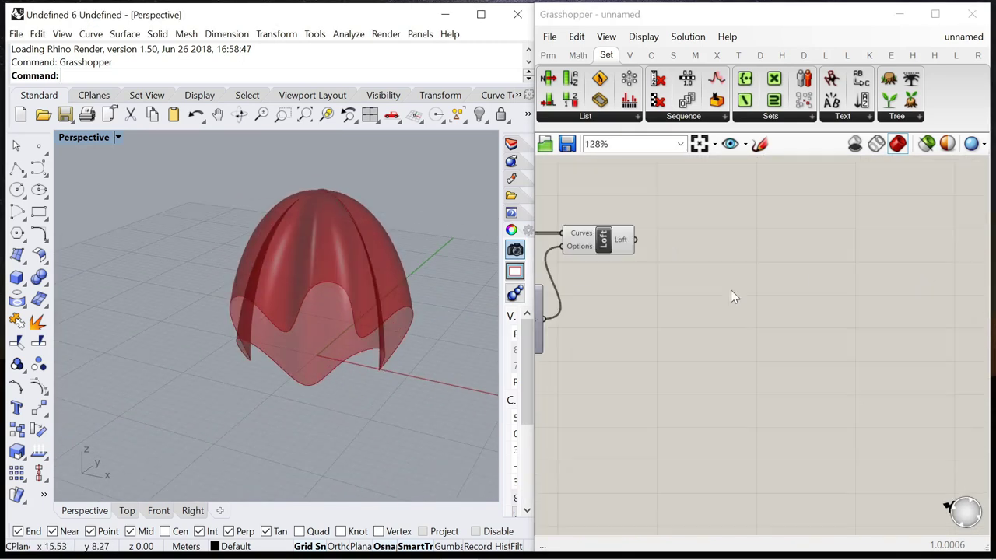
{"action": "double_click", "coordinate": [731, 289]}
{"action": "type", "text": "preview"}
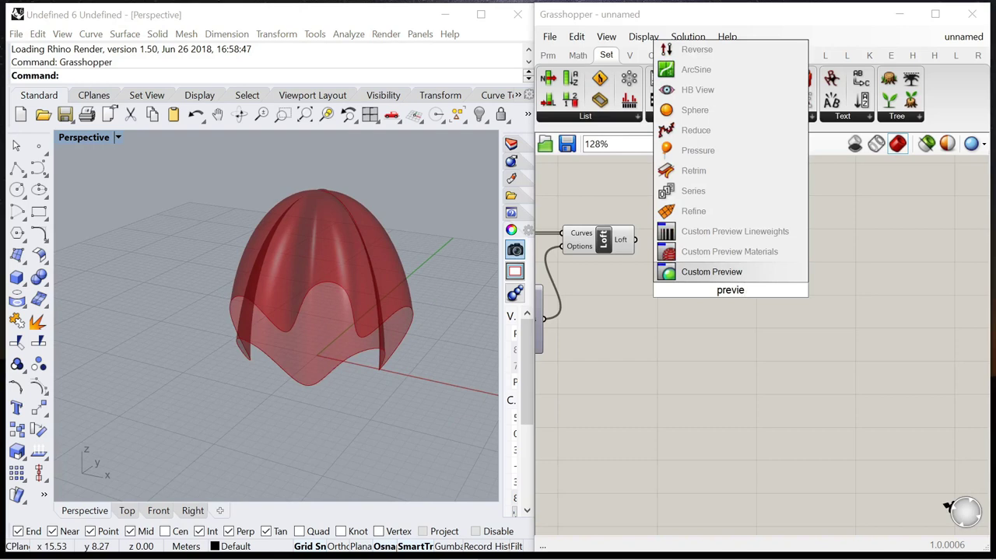
{"action": "left_click", "coordinate": [721, 271]}
{"action": "left_click_drag", "start_coordinate": [634, 240], "coordinate": [840, 265]}
Add a Colour Swatch and connect it to the Custom Preview's Material input
{"action": "double_click", "coordinate": [731, 312]}
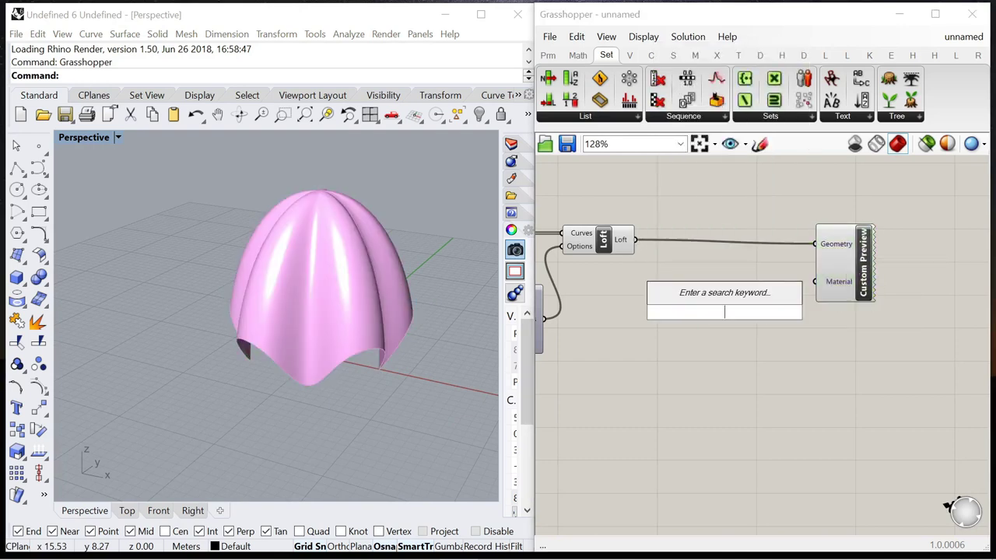
{"action": "type", "text": "swatch"}
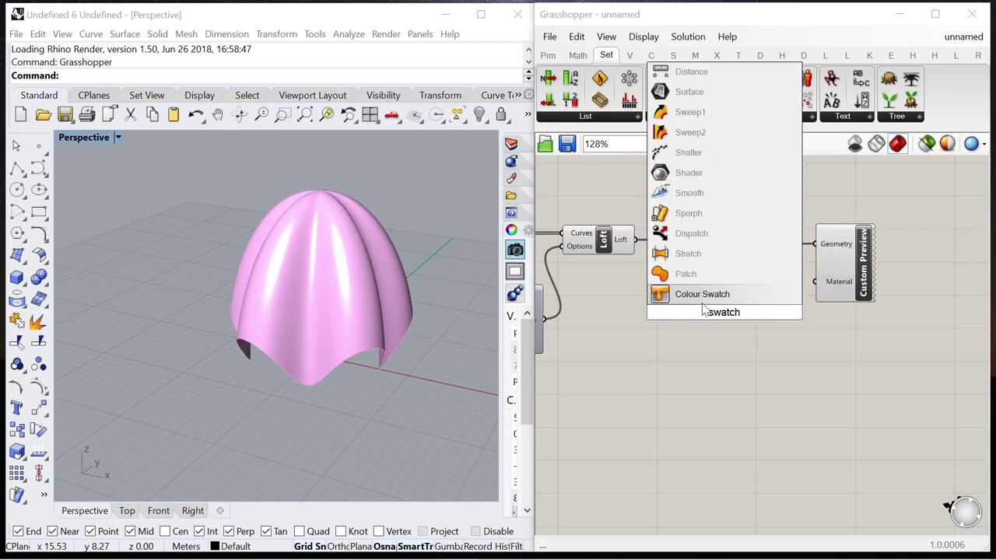
{"action": "left_click", "coordinate": [701, 295]}
{"action": "left_click_drag", "start_coordinate": [767, 313], "coordinate": [813, 282]}
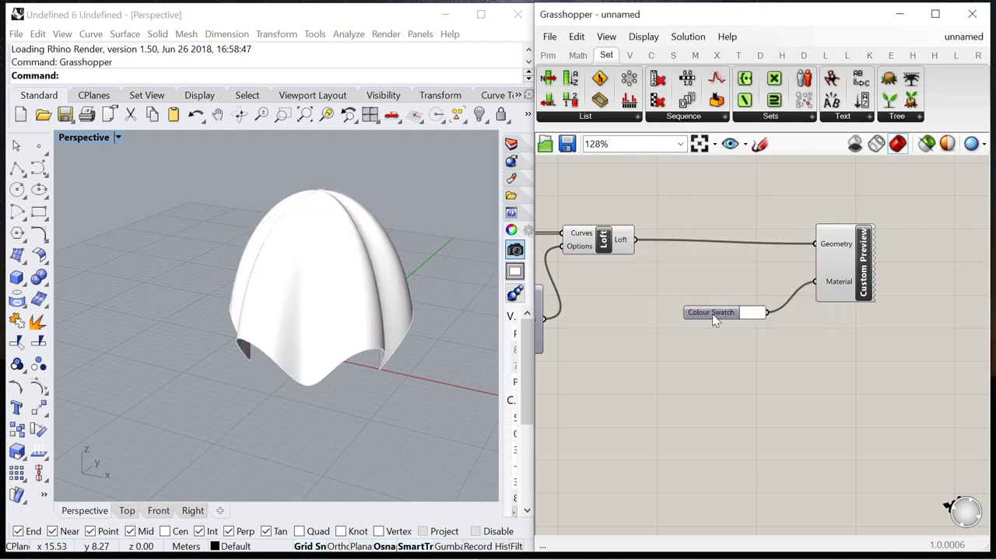
{"action": "left_click", "coordinate": [712, 313]}
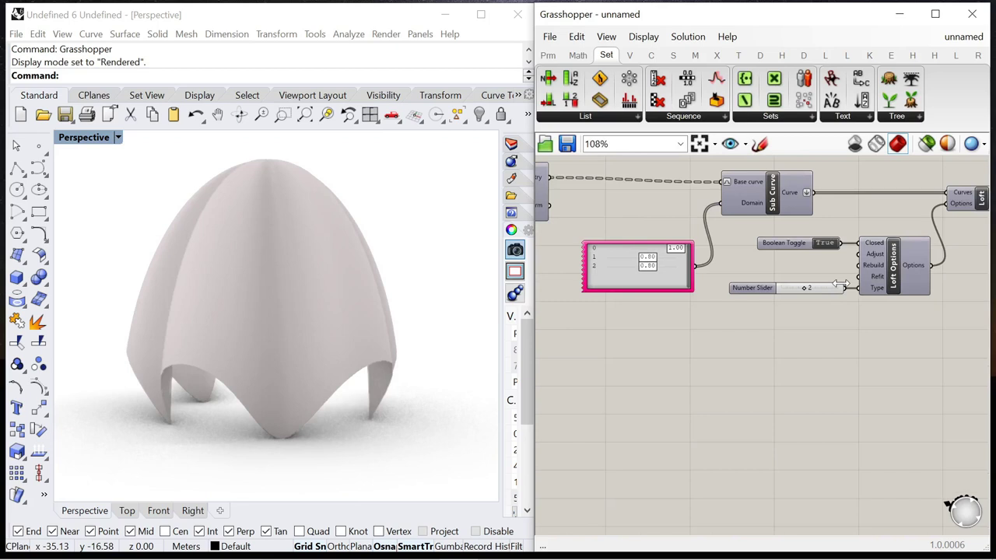
Lower genes 1 and 2 of the Gene Pool driving the Scale NU to 1.3
{"action": "scroll", "coordinate": [840, 283], "scroll_direction": "down", "scroll_amount": 4}
{"action": "scroll", "coordinate": [889, 239], "scroll_direction": "up", "scroll_amount": 6}
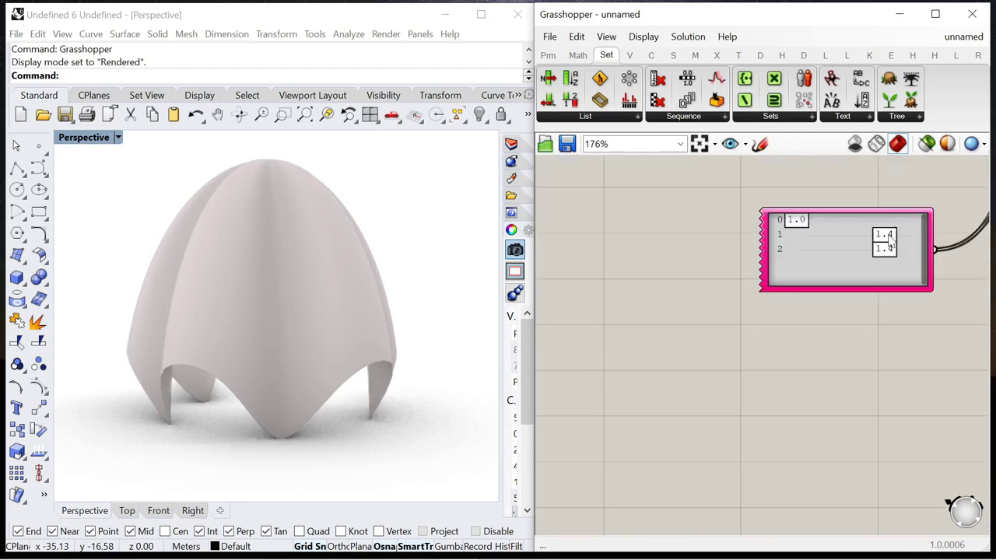
{"action": "right_click_drag", "start_coordinate": [334, 383], "coordinate": [344, 399]}
{"action": "scroll", "coordinate": [892, 241], "scroll_direction": "up", "scroll_amount": 2}
{"action": "left_click_drag", "start_coordinate": [910, 246], "coordinate": [829, 245]}
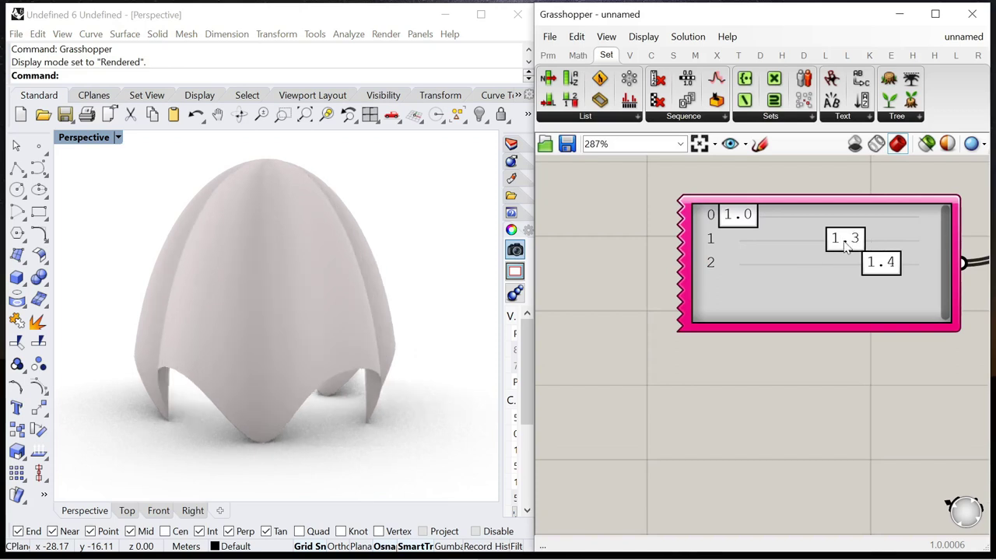
{"action": "left_click_drag", "start_coordinate": [883, 268], "coordinate": [852, 268]}
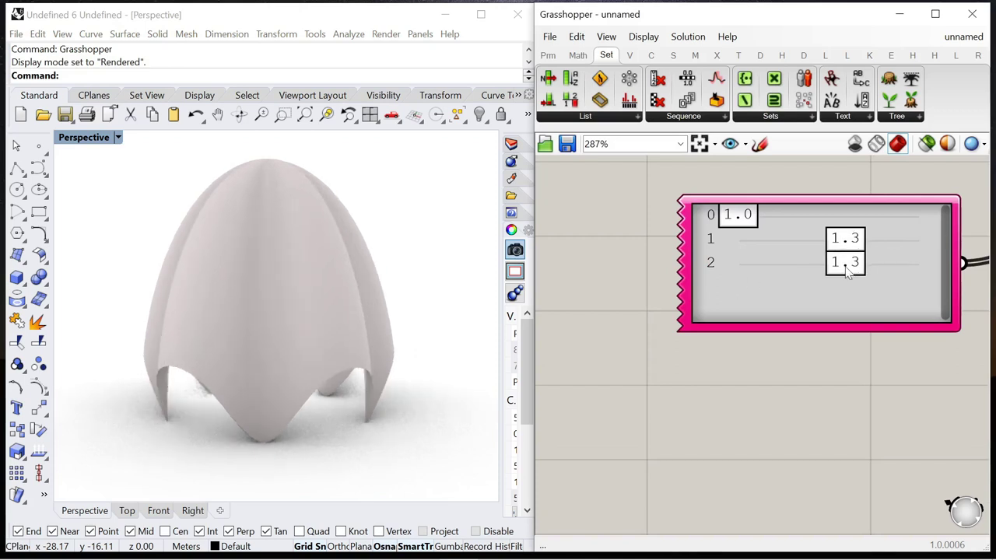
Set the Number Slider that multiplies the Resolution value to 7 to increase the number of ribs
{"action": "scroll", "coordinate": [848, 268], "scroll_direction": "down", "scroll_amount": 5}
{"action": "scroll", "coordinate": [723, 242], "scroll_direction": "up", "scroll_amount": 5}
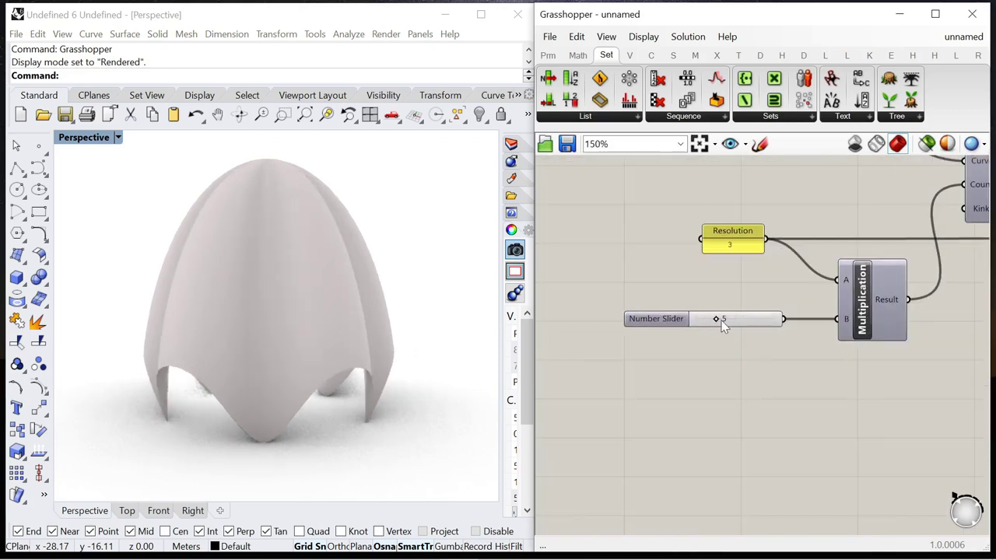
{"action": "left_click_drag", "start_coordinate": [717, 320], "coordinate": [731, 319]}
{"action": "right_click_drag", "start_coordinate": [389, 420], "coordinate": [342, 278]}
{"action": "scroll", "coordinate": [735, 327], "scroll_direction": "up", "scroll_amount": 4}
{"action": "left_click_drag", "start_coordinate": [743, 314], "coordinate": [703, 323]}
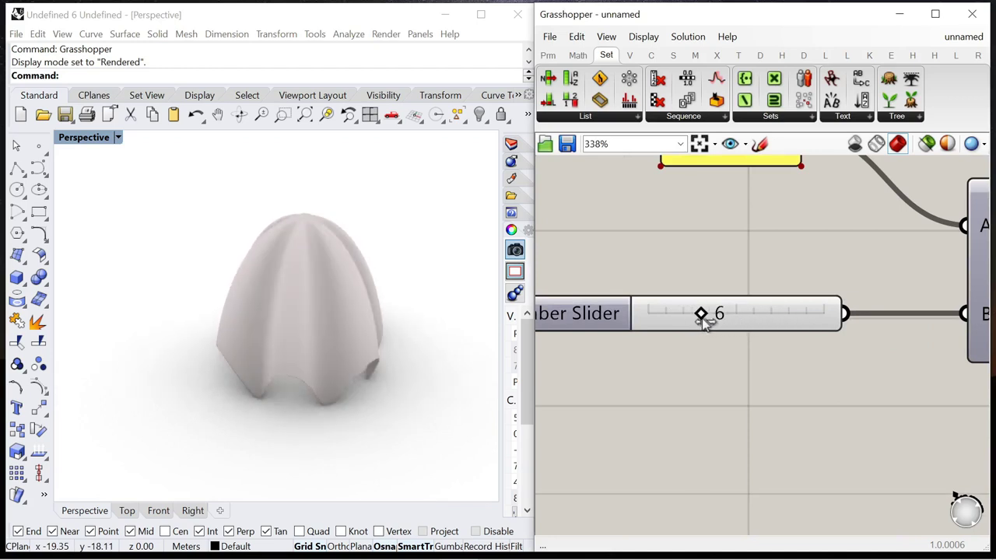
{"action": "right_click_drag", "start_coordinate": [349, 368], "coordinate": [385, 315]}
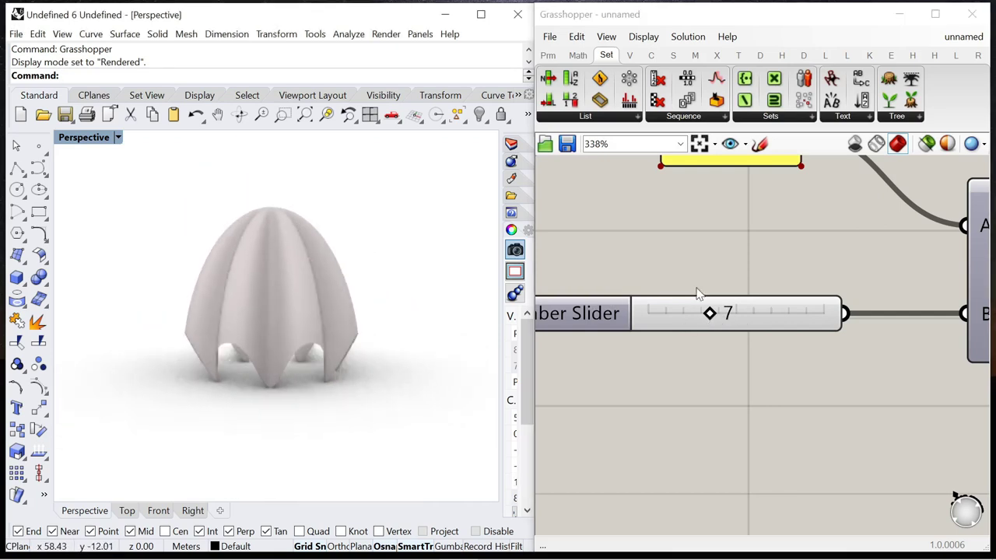
Lower genes 1 and 2 of the Gene Pool that controls the rib trimming to 0.70
{"action": "scroll", "coordinate": [697, 294], "scroll_direction": "down", "scroll_amount": 7}
{"action": "scroll", "coordinate": [685, 284], "scroll_direction": "up", "scroll_amount": 3}
{"action": "scroll", "coordinate": [655, 292], "scroll_direction": "up", "scroll_amount": 5}
{"action": "scroll", "coordinate": [344, 350], "scroll_direction": "up", "scroll_amount": 3}
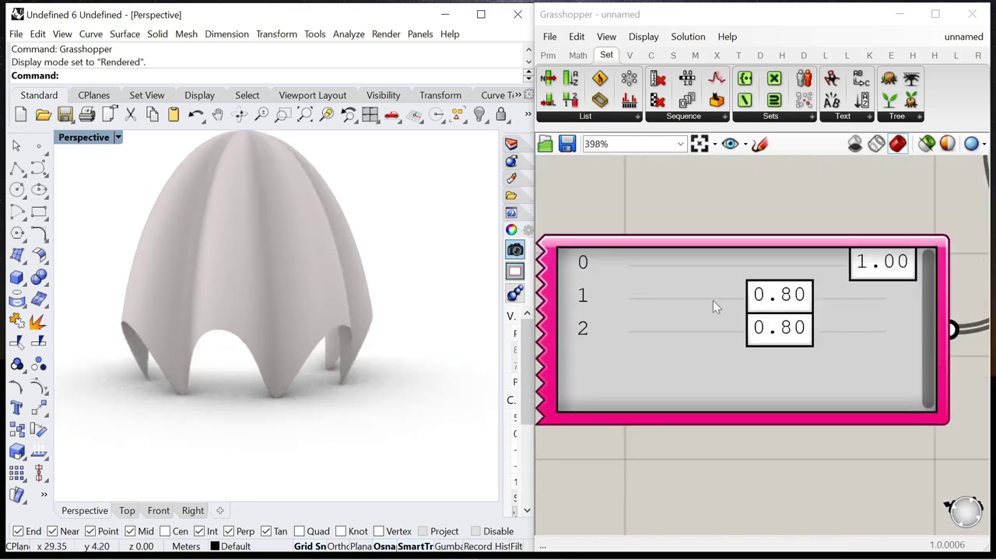
{"action": "left_click_drag", "start_coordinate": [775, 345], "coordinate": [722, 337]}
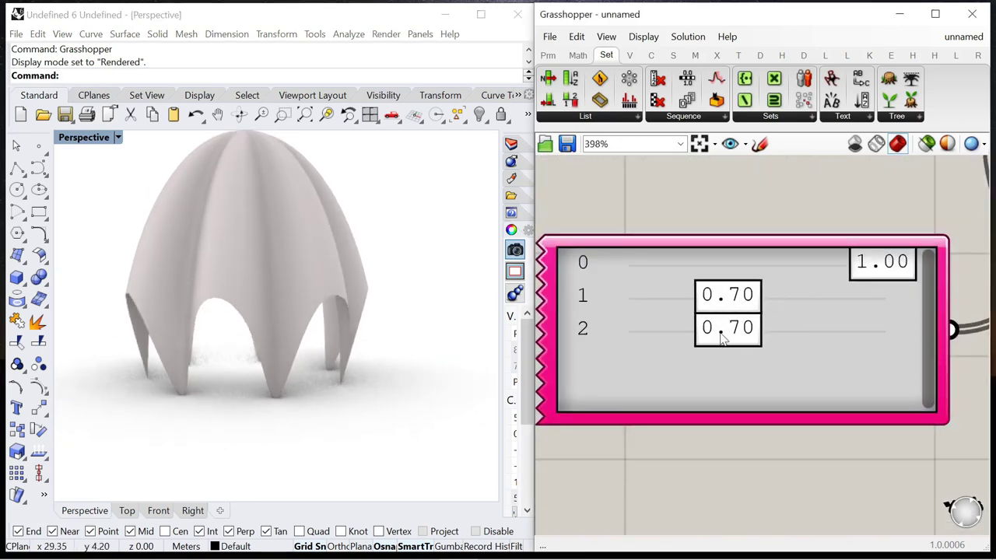
Raise genes 1 and 2 of the rib-trimming Gene Pool to 0.80 and inspect the dome's base openings
{"action": "right_click_drag", "start_coordinate": [257, 334], "coordinate": [298, 267]}
{"action": "scroll", "coordinate": [731, 323], "scroll_direction": "up", "scroll_amount": 1}
{"action": "scroll", "coordinate": [732, 323], "scroll_direction": "up", "scroll_amount": 1}
{"action": "left_click_drag", "start_coordinate": [745, 299], "coordinate": [787, 299]}
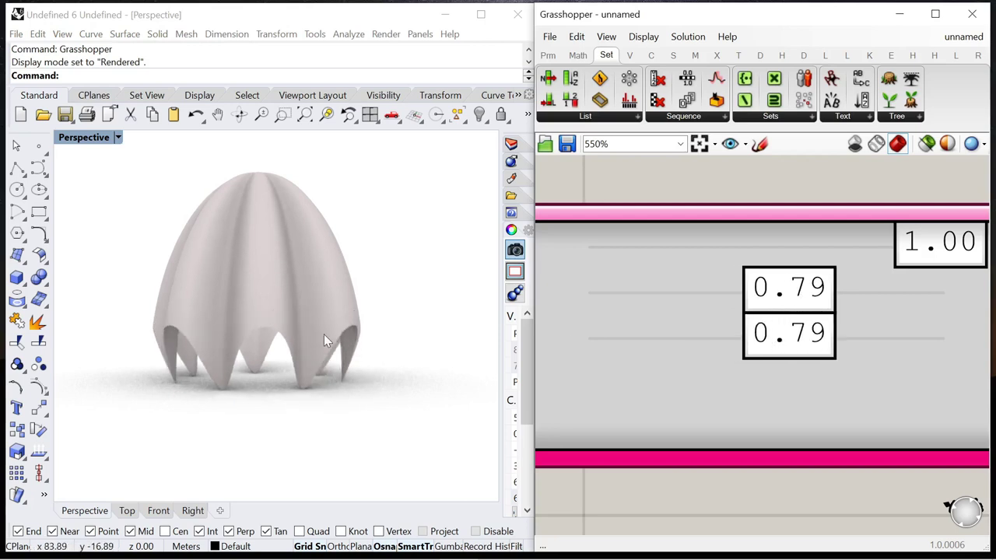
{"action": "scroll", "coordinate": [325, 341], "scroll_direction": "down", "scroll_amount": 2}
{"action": "scroll", "coordinate": [289, 350], "scroll_direction": "up", "scroll_amount": 5}
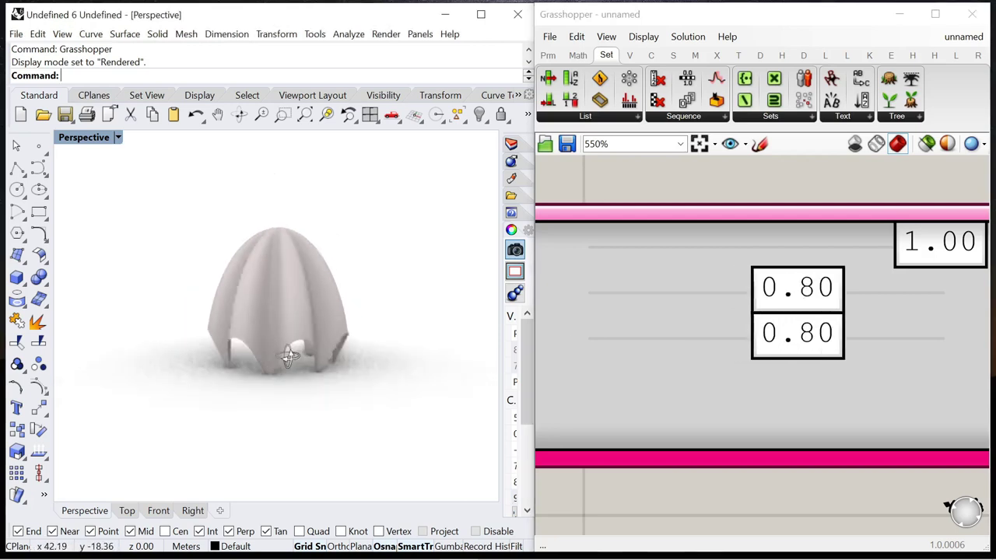